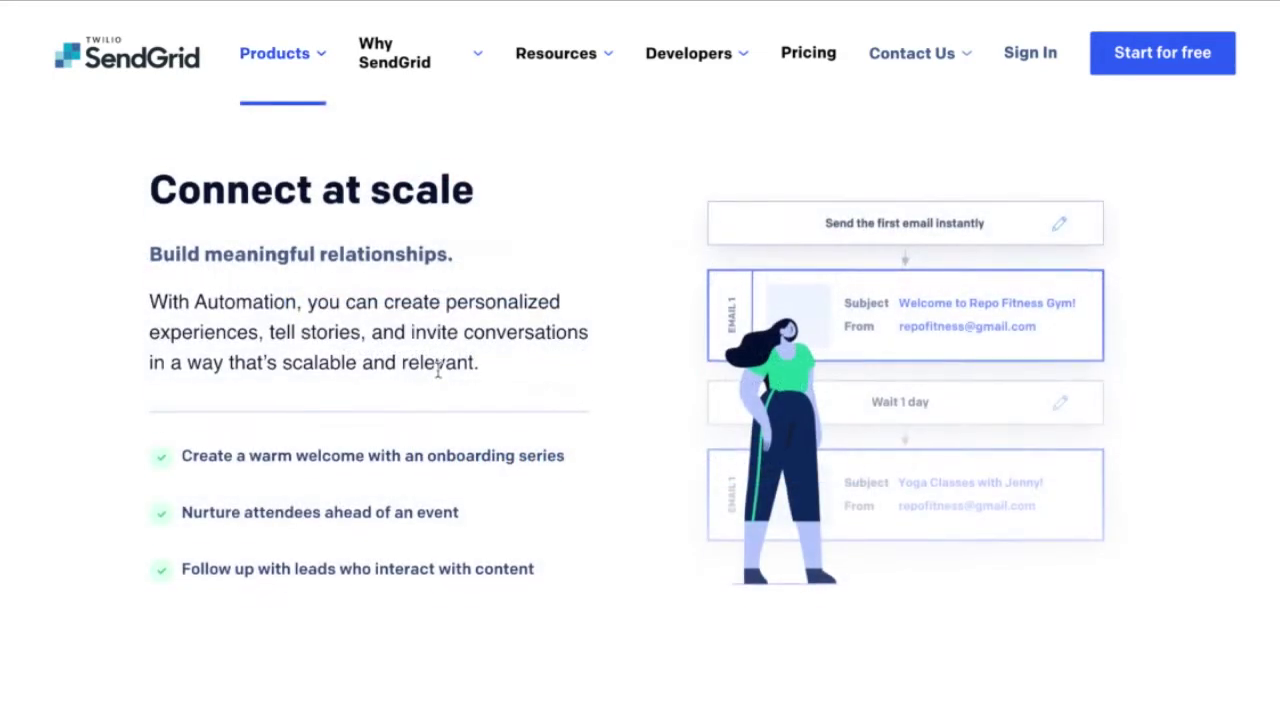
Search the SendGrid Knowledge Center for "Everything about DMARC", open the article and read its definition of DMARC.
{"action": "scroll", "coordinate": [437, 370], "scroll_direction": "down", "scroll_amount": 6}
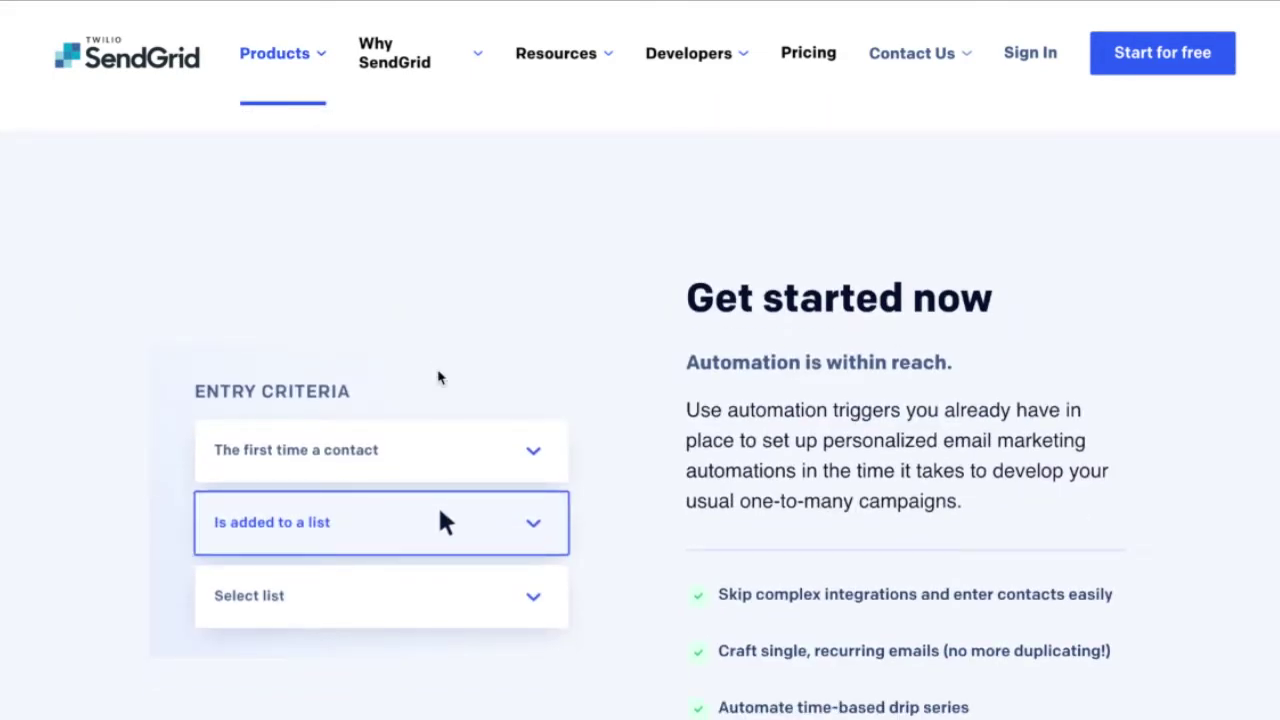
{"action": "scroll", "coordinate": [437, 377], "scroll_direction": "down", "scroll_amount": 8}
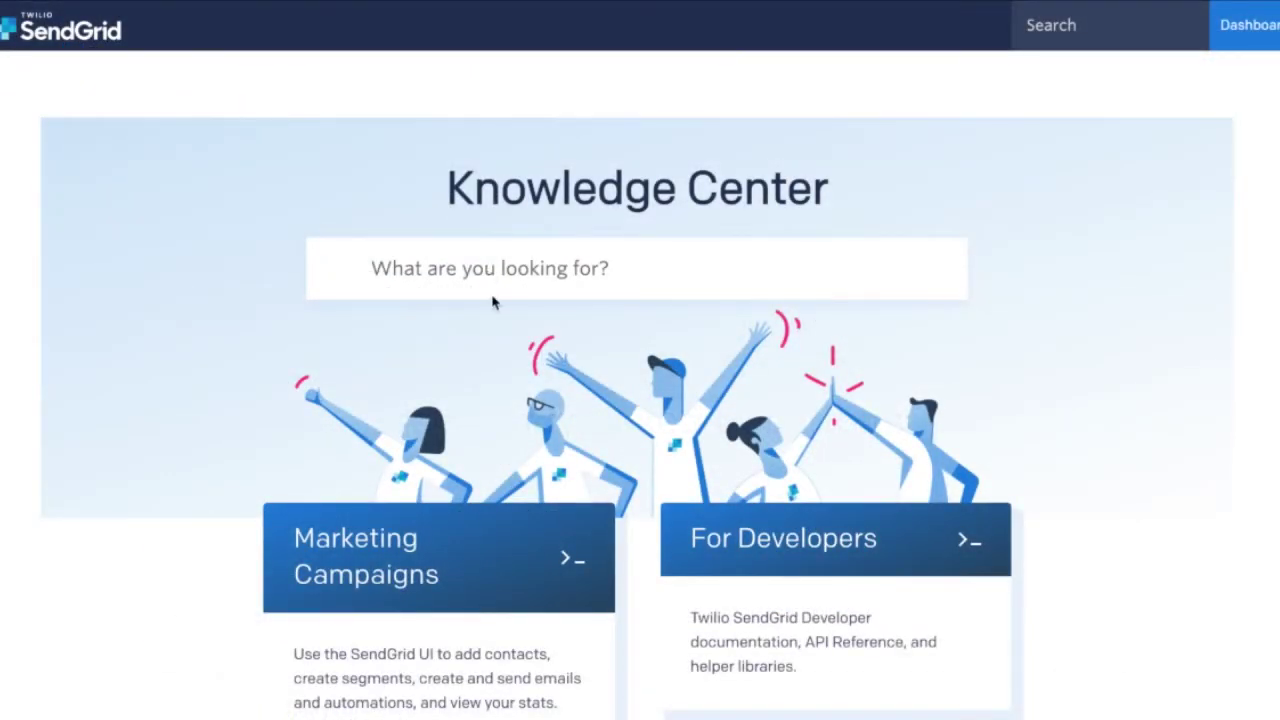
{"action": "left_click", "coordinate": [491, 294]}
{"action": "type", "text": "Everything about DMARC"}
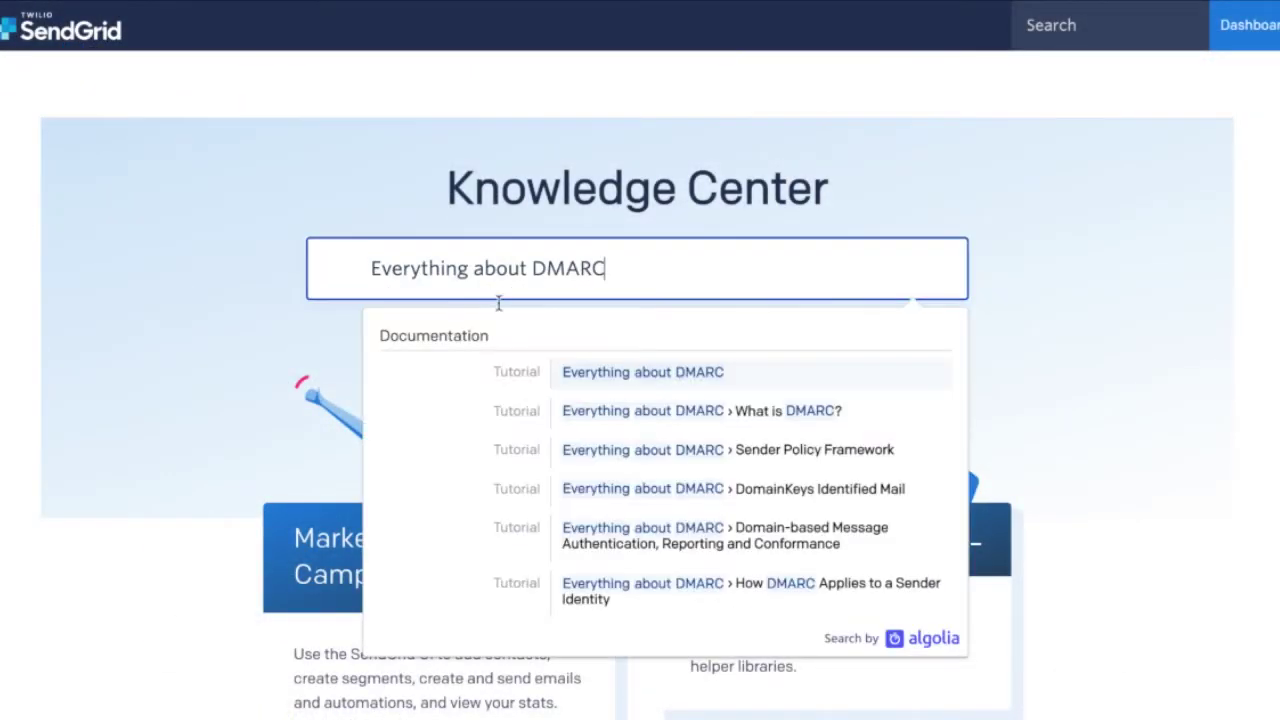
{"action": "left_click", "coordinate": [634, 373]}
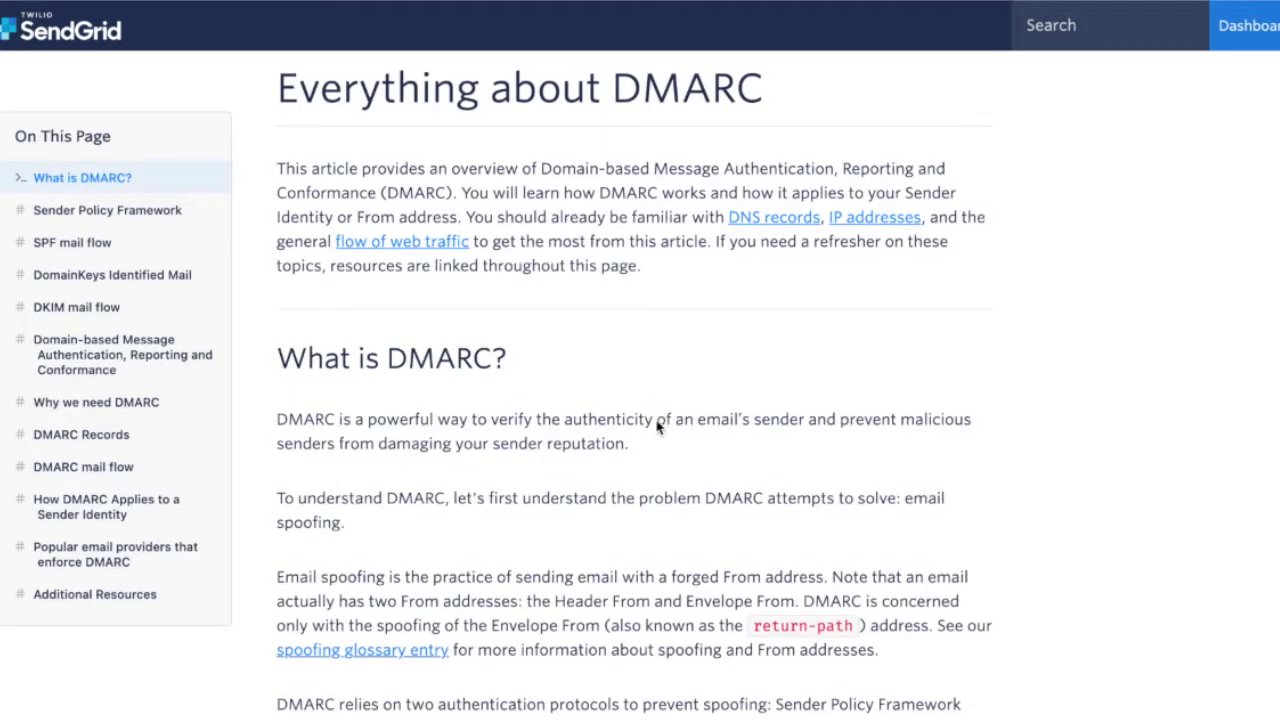
{"action": "triple_click", "coordinate": [280, 426]}
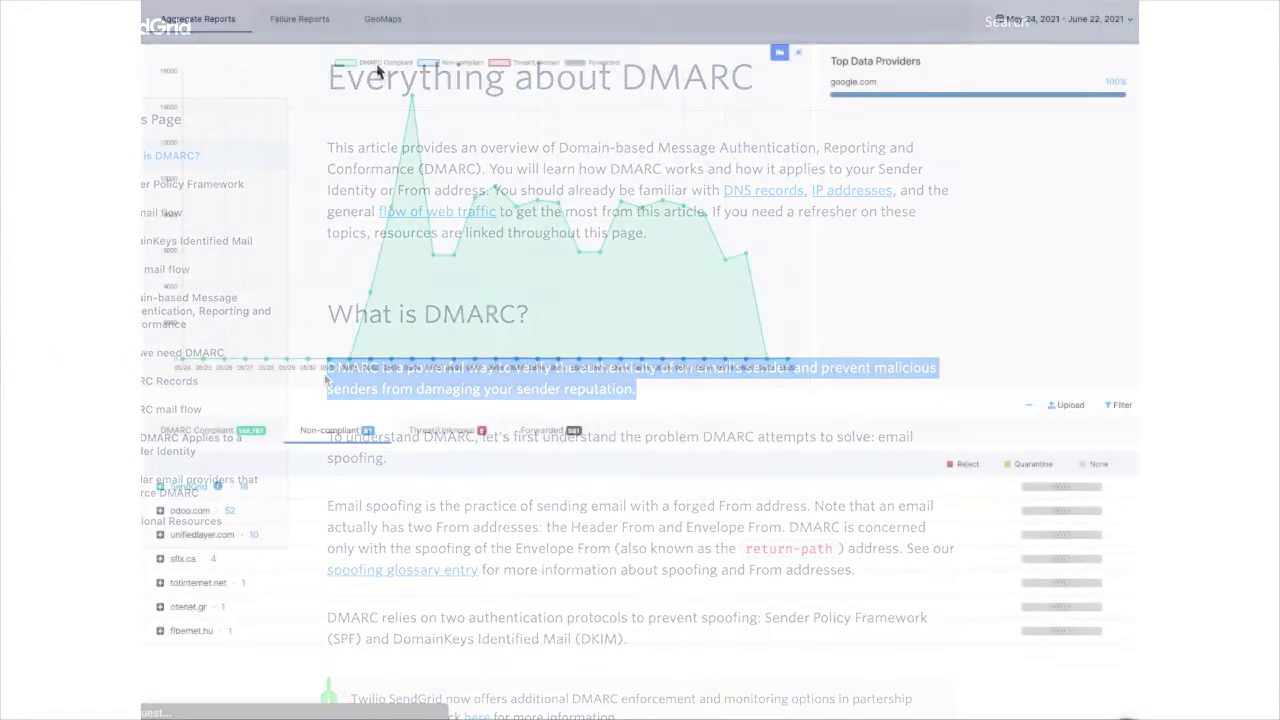
Show only non-compliant mail in the aggregate report chart and expand the SendGrid source to examine its SPF and DKIM authentication results.
{"action": "left_click", "coordinate": [530, 64]}
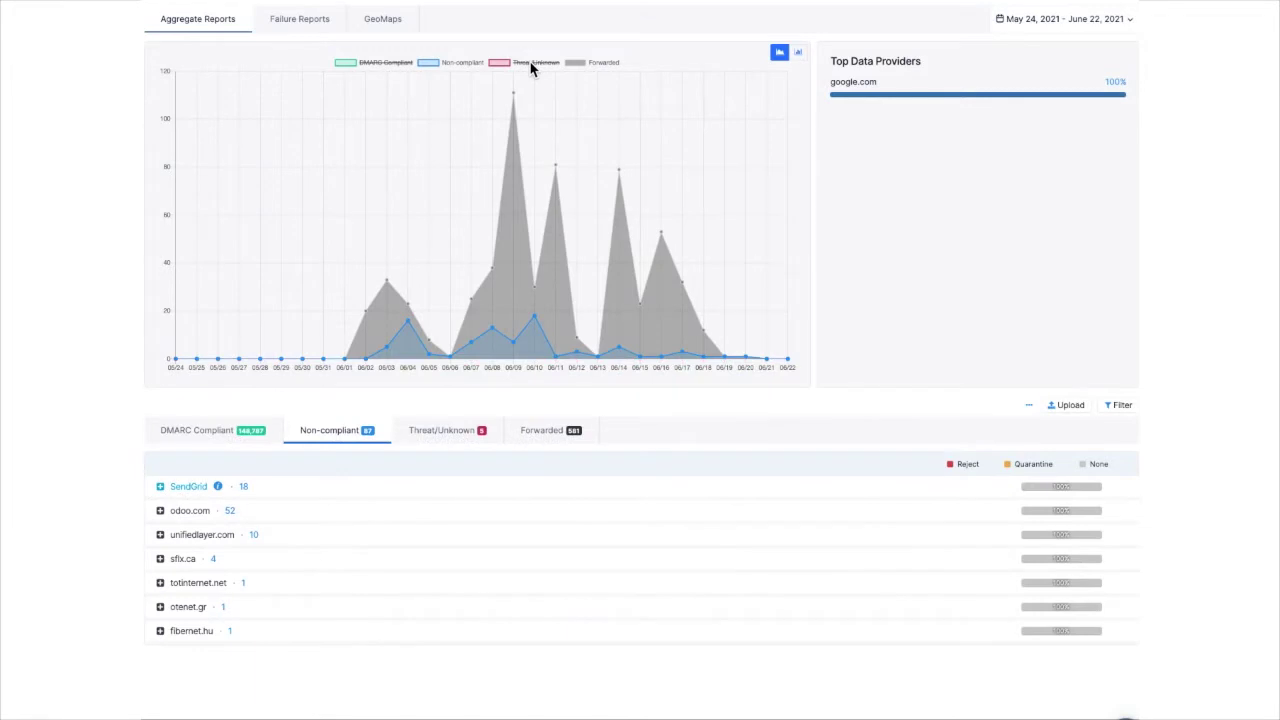
{"action": "left_click", "coordinate": [597, 63]}
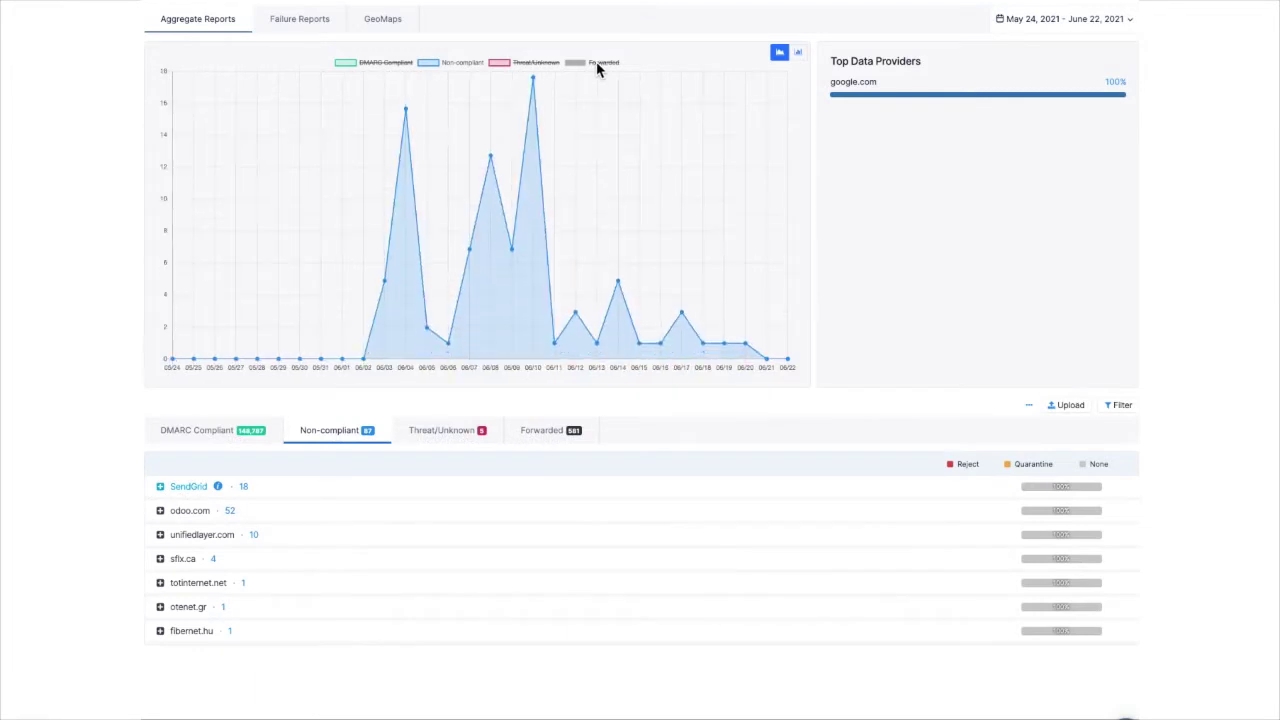
{"action": "left_click", "coordinate": [160, 487]}
{"action": "scroll", "coordinate": [253, 550], "scroll_direction": "down", "scroll_amount": 2}
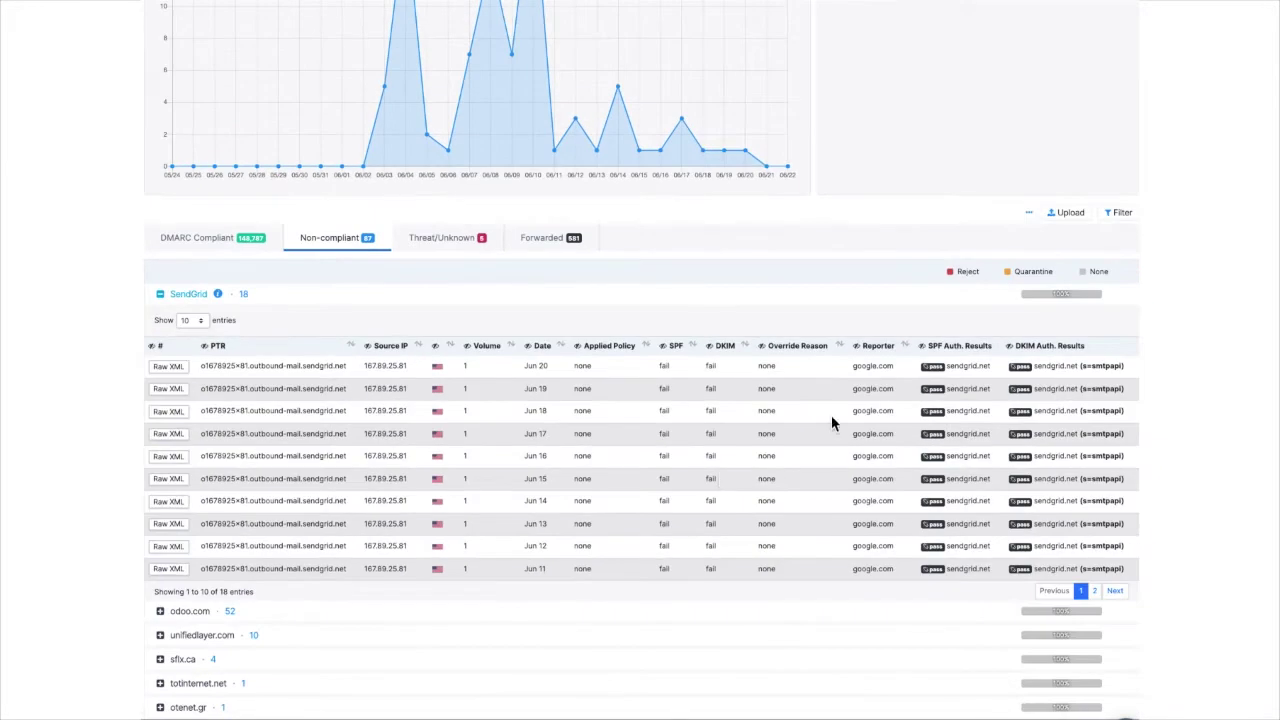
{"action": "left_click_drag", "start_coordinate": [946, 366], "coordinate": [1077, 366]}
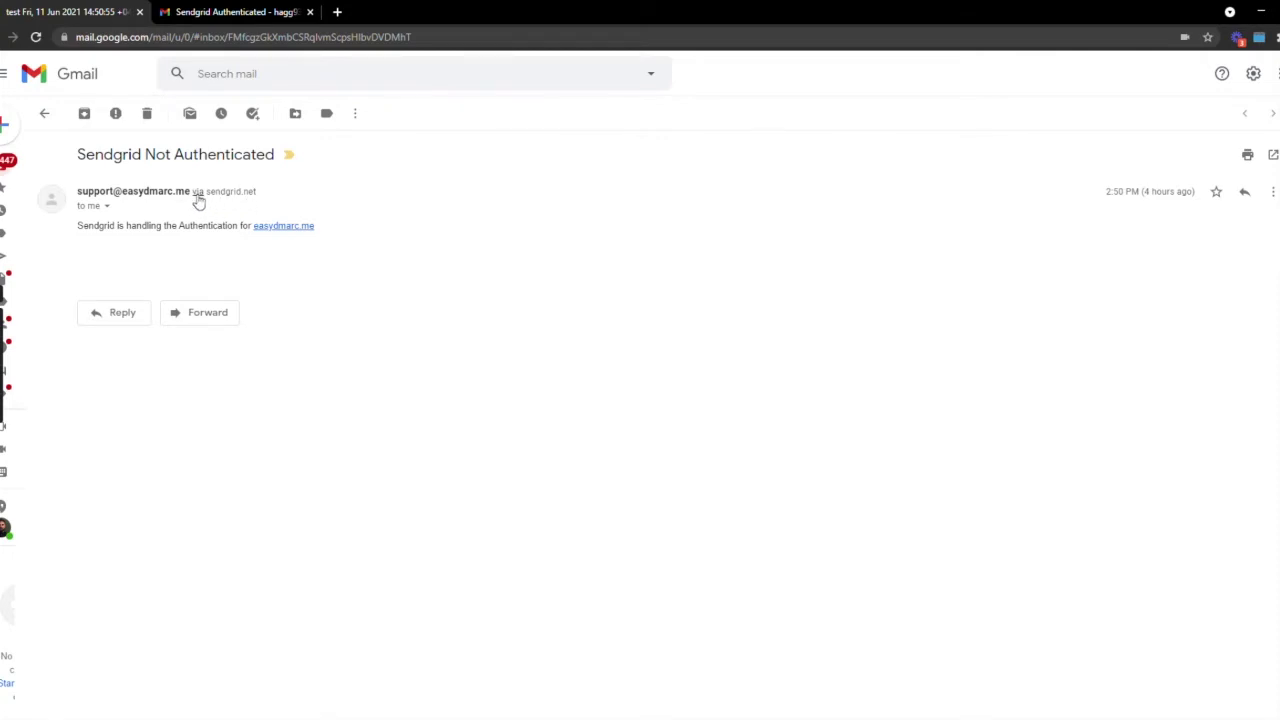
In Gmail, inspect the mailed-by and signed-by details of the "Sendgrid Not Authenticated" message.
{"action": "left_click", "coordinate": [106, 205]}
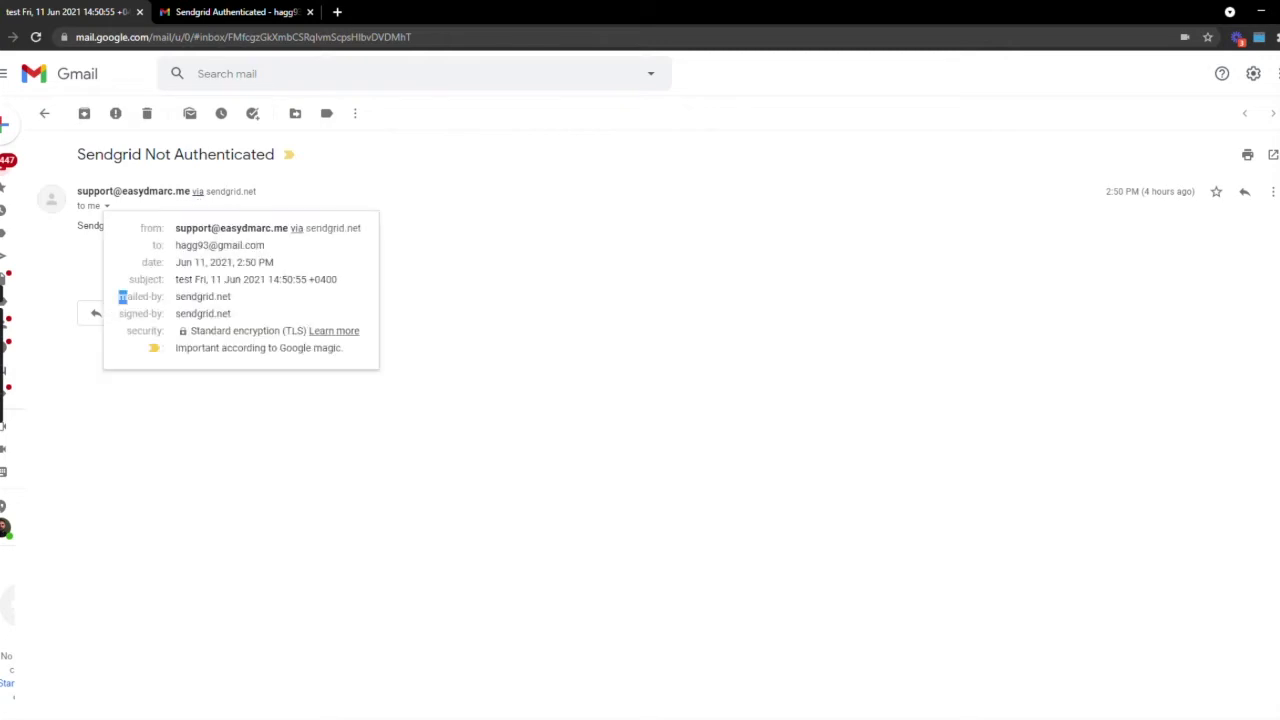
{"action": "left_click_drag", "start_coordinate": [120, 296], "coordinate": [241, 302]}
{"action": "left_click_drag", "start_coordinate": [240, 318], "coordinate": [118, 314]}
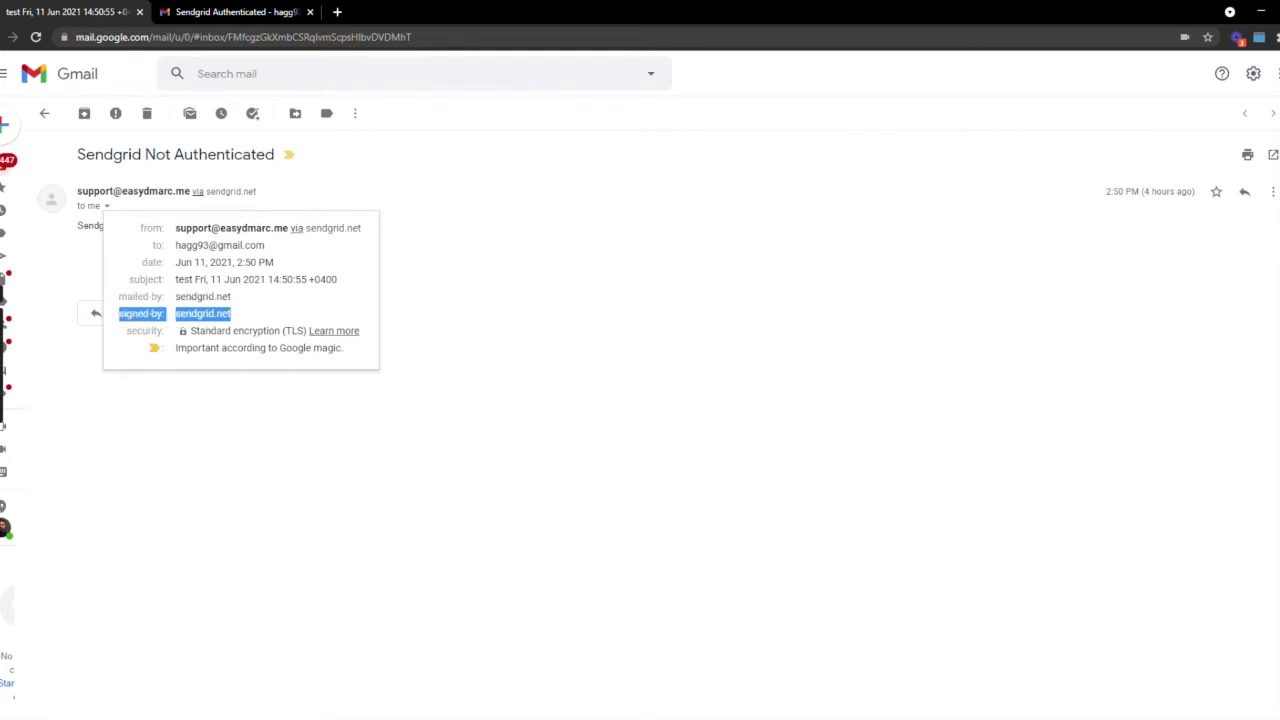
{"action": "left_click", "coordinate": [424, 260]}
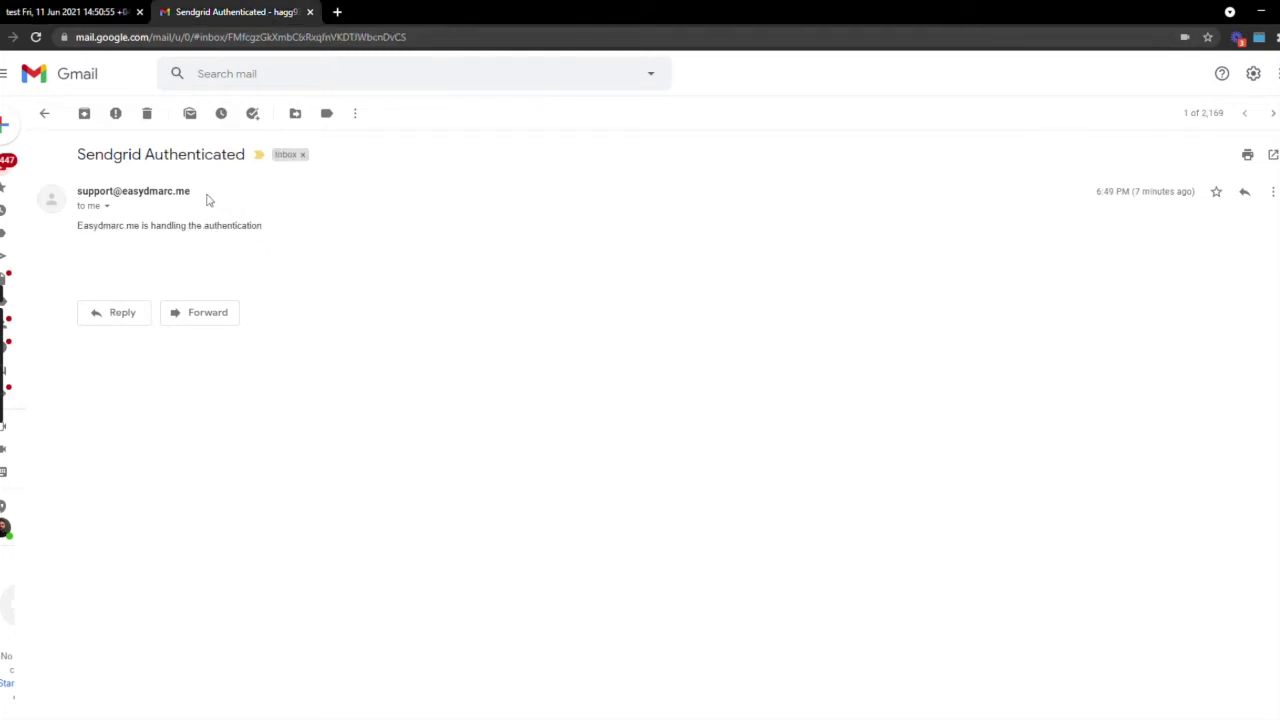
Inspect the from, mailed-by and signed-by details of the "Sendgrid Authenticated" message.
{"action": "left_click", "coordinate": [107, 205]}
{"action": "left_click_drag", "start_coordinate": [294, 230], "coordinate": [174, 228]}
{"action": "left_click", "coordinate": [118, 302]}
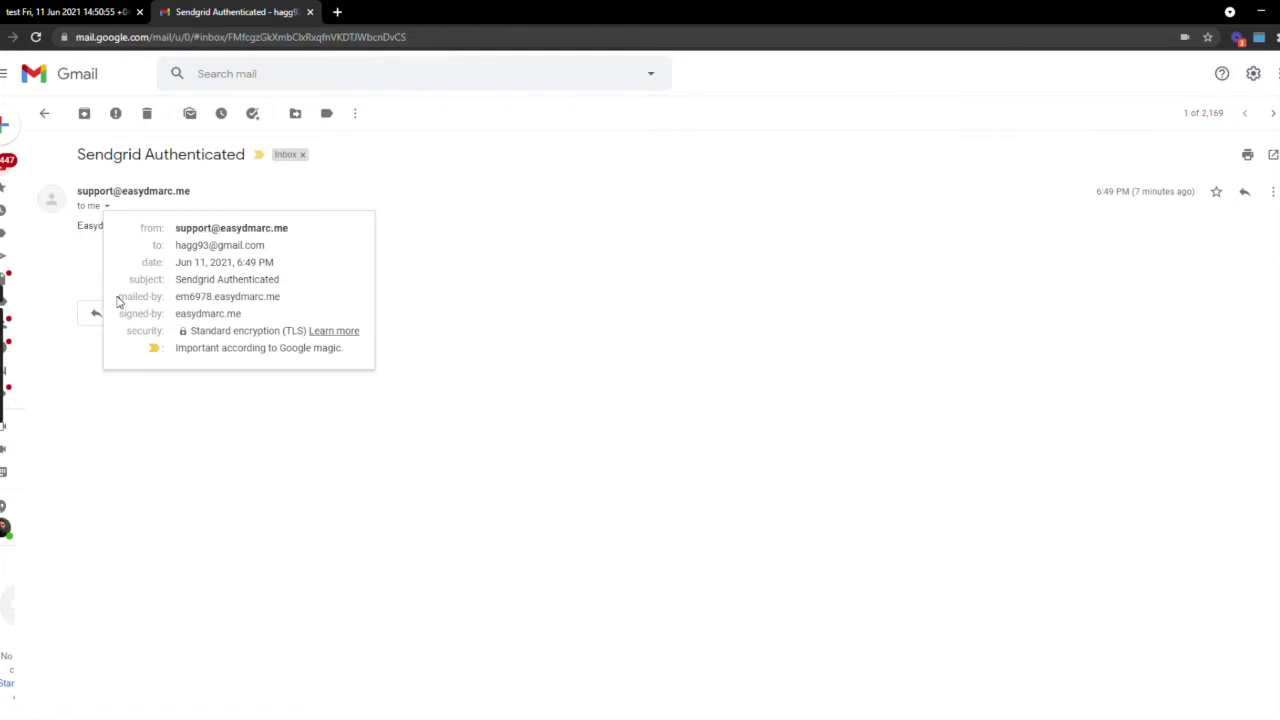
{"action": "left_click_drag", "start_coordinate": [175, 313], "coordinate": [241, 313]}
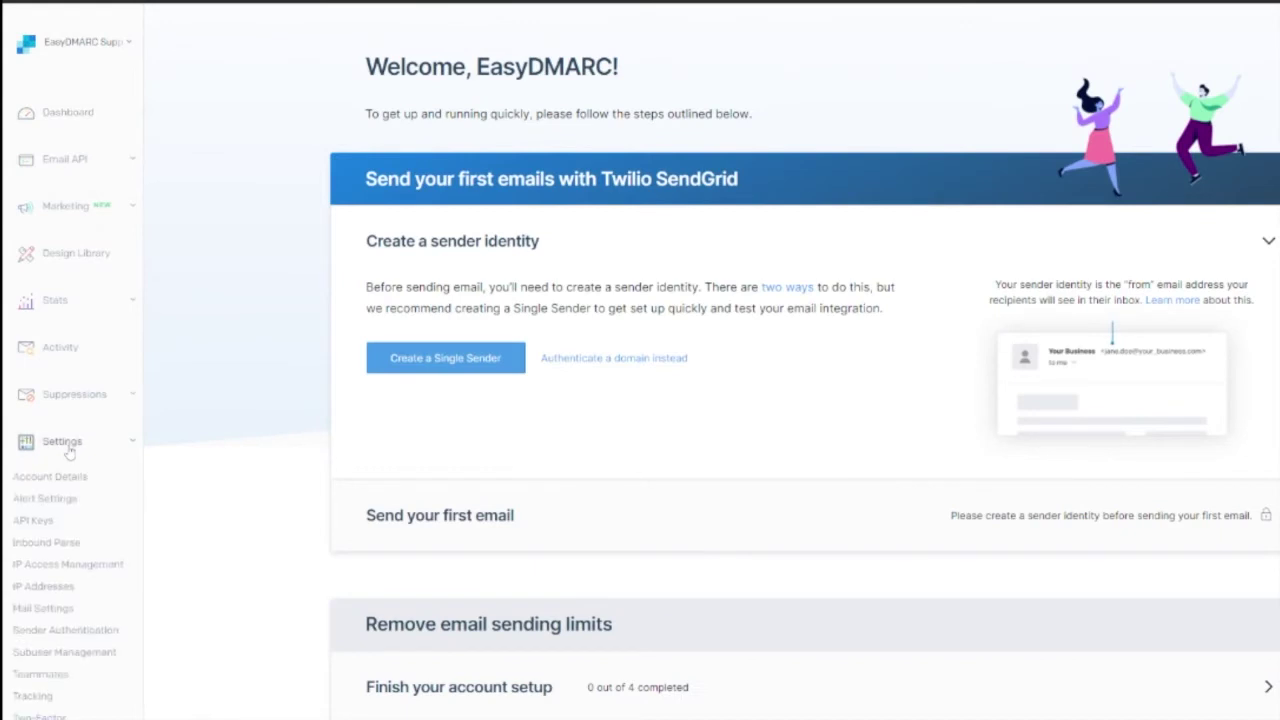
In SendGrid, start domain authentication with Cloudflare as the DNS host and choose Yes for branding the domain's links.
{"action": "left_click", "coordinate": [58, 634]}
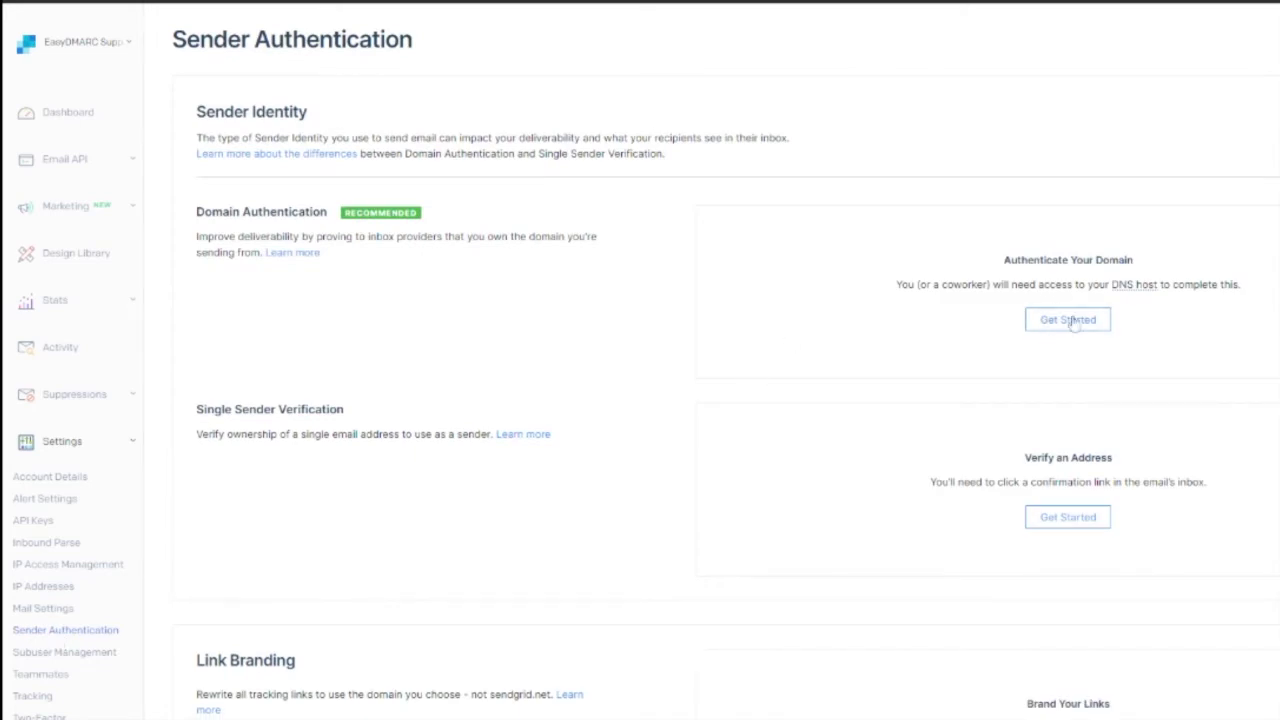
{"action": "left_click", "coordinate": [1068, 320]}
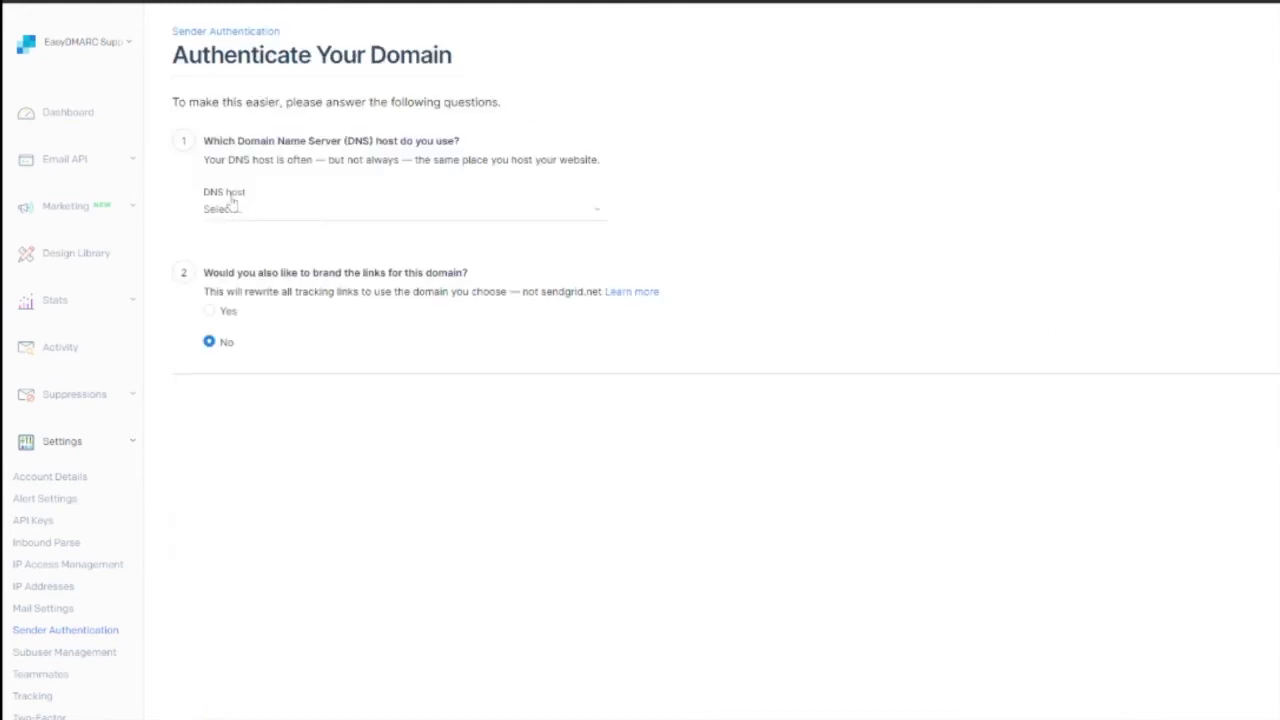
{"action": "left_click", "coordinate": [262, 209]}
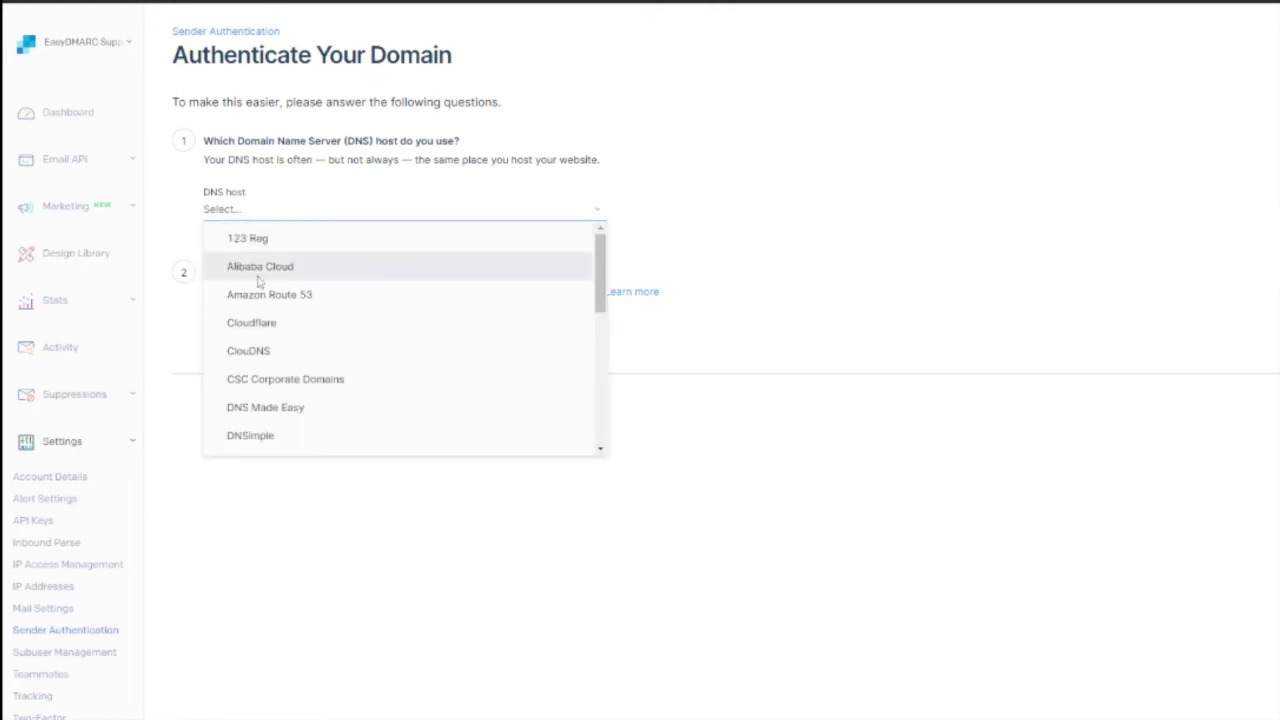
{"action": "left_click", "coordinate": [262, 324]}
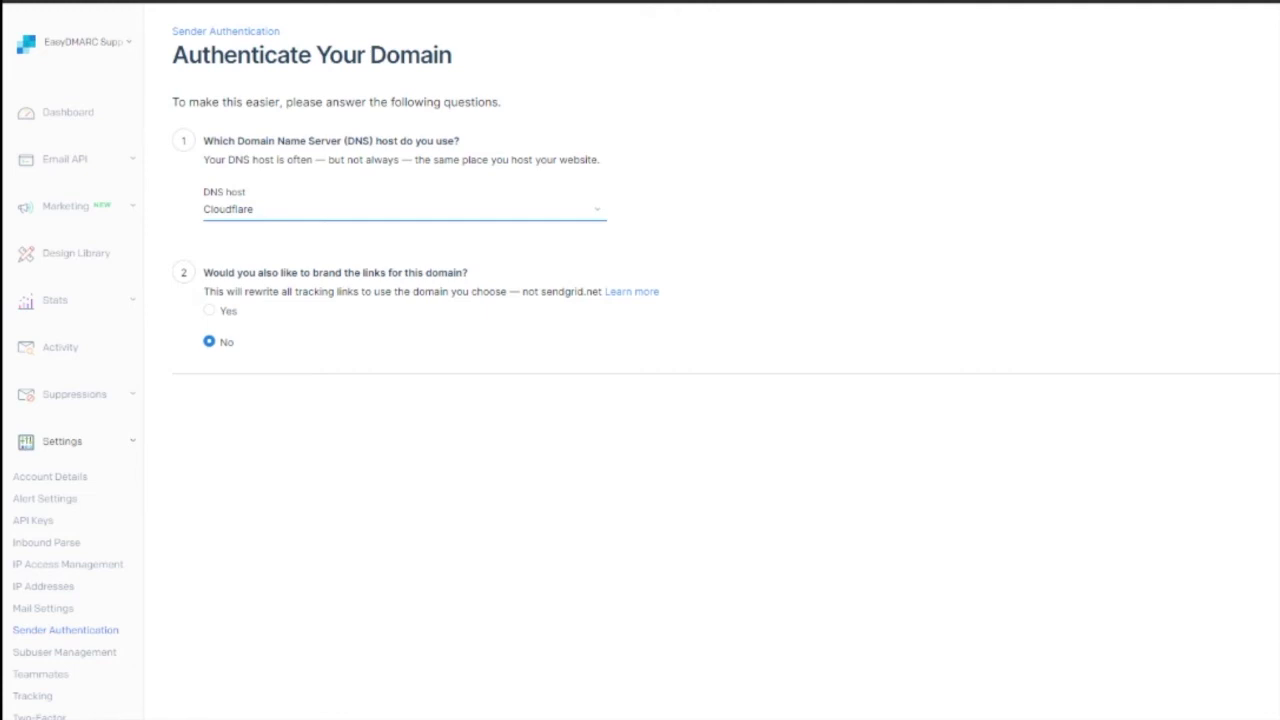
{"action": "left_click", "coordinate": [210, 312]}
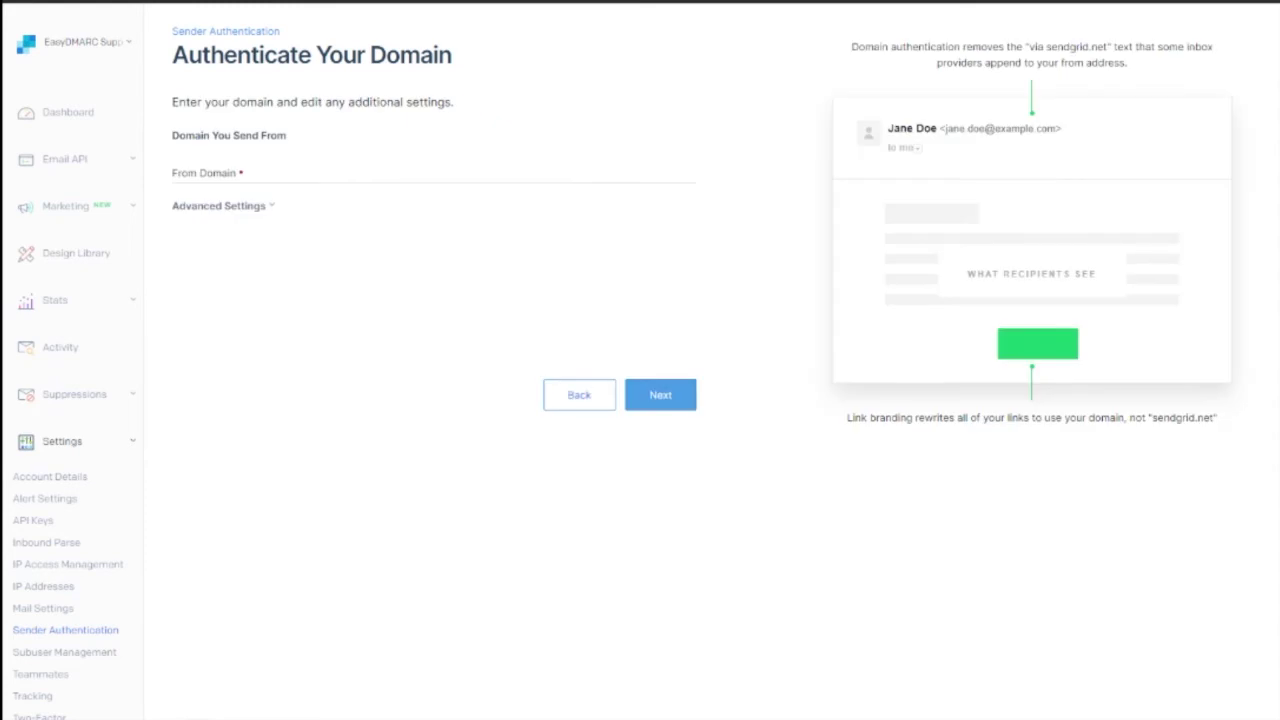
Enter easydmarc.me as the From Domain and continue to its DNS records.
{"action": "left_click", "coordinate": [218, 150]}
{"action": "type", "text": "eas"}
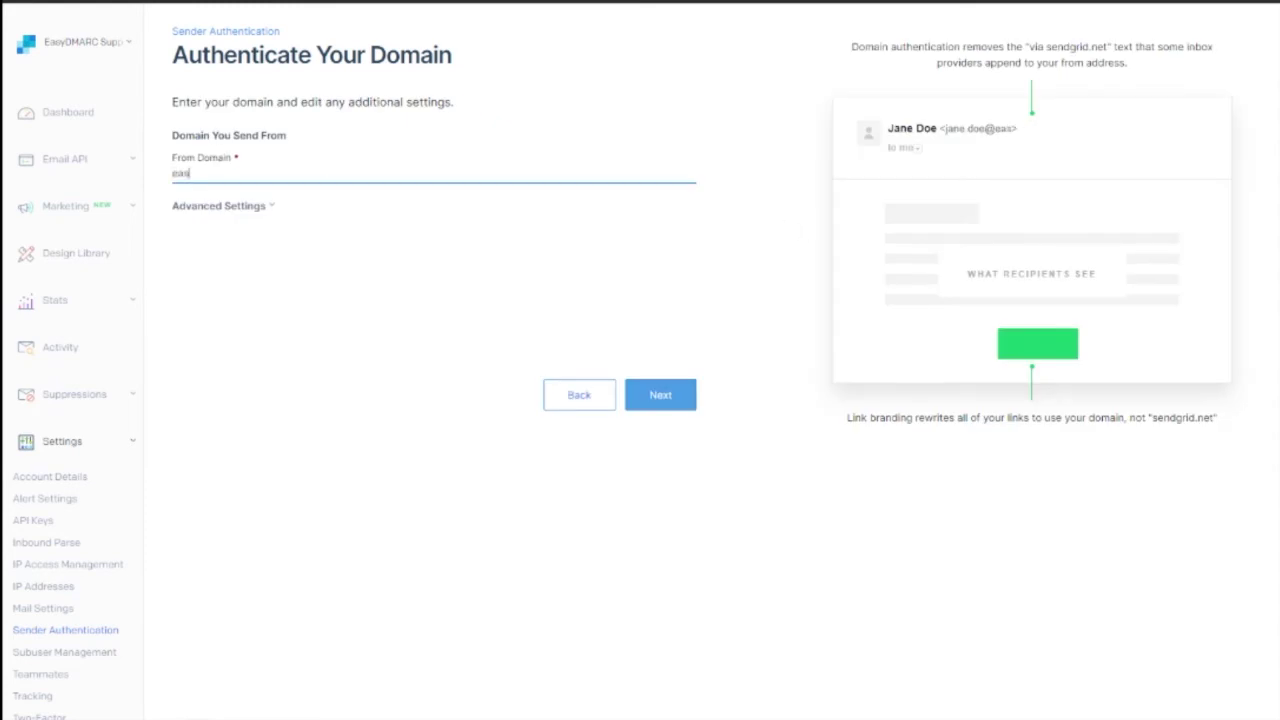
{"action": "type", "text": "ydmarc.me"}
{"action": "left_click", "coordinate": [665, 396]}
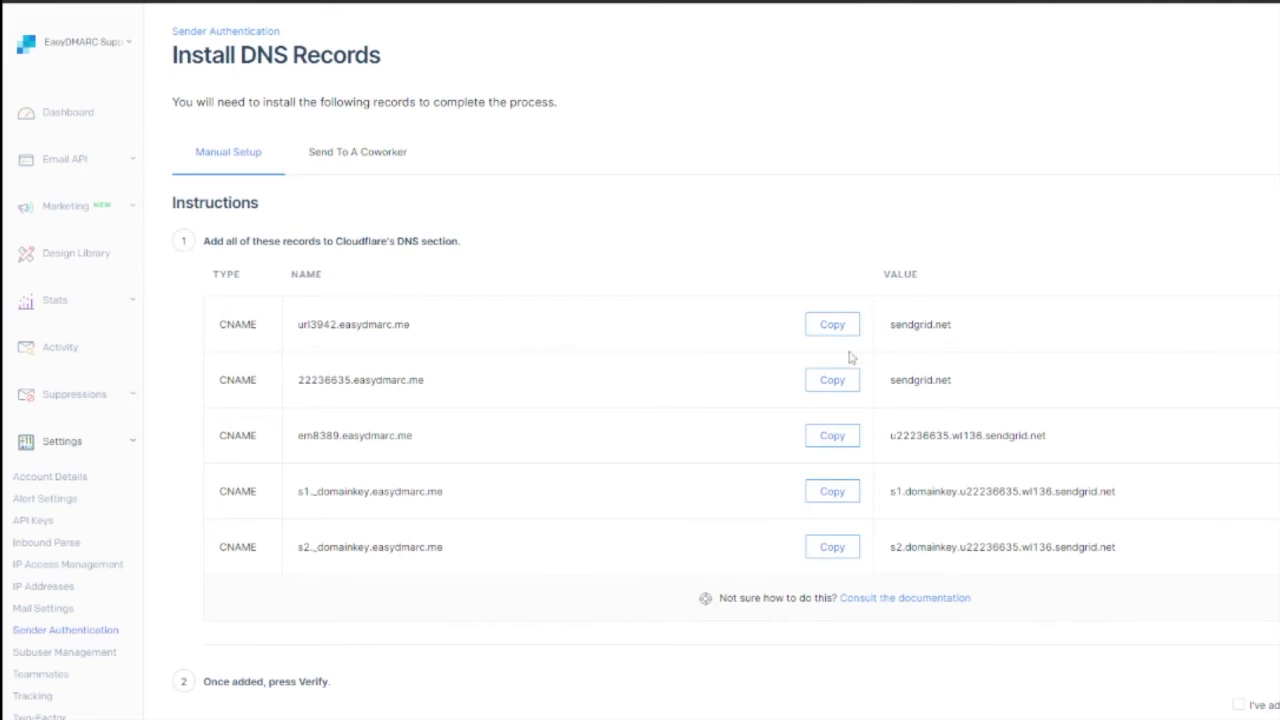
In Cloudflare, add a DNS-only CNAME record named url3942.easydmarc.me with the target sendgrid.net, both taken from SendGrid's record list.
{"action": "left_click", "coordinate": [832, 324]}
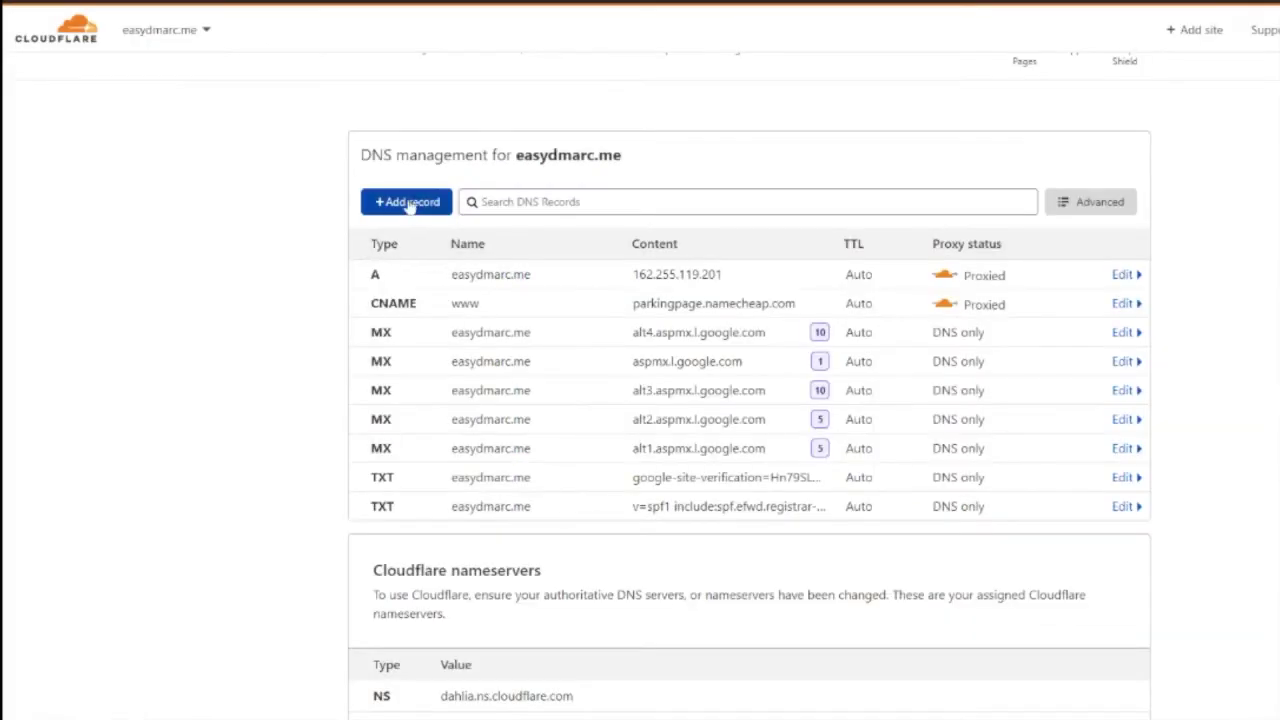
{"action": "left_click", "coordinate": [407, 201]}
{"action": "left_click", "coordinate": [405, 294]}
{"action": "left_click", "coordinate": [403, 446]}
{"action": "key", "text": "ctrl+v"}
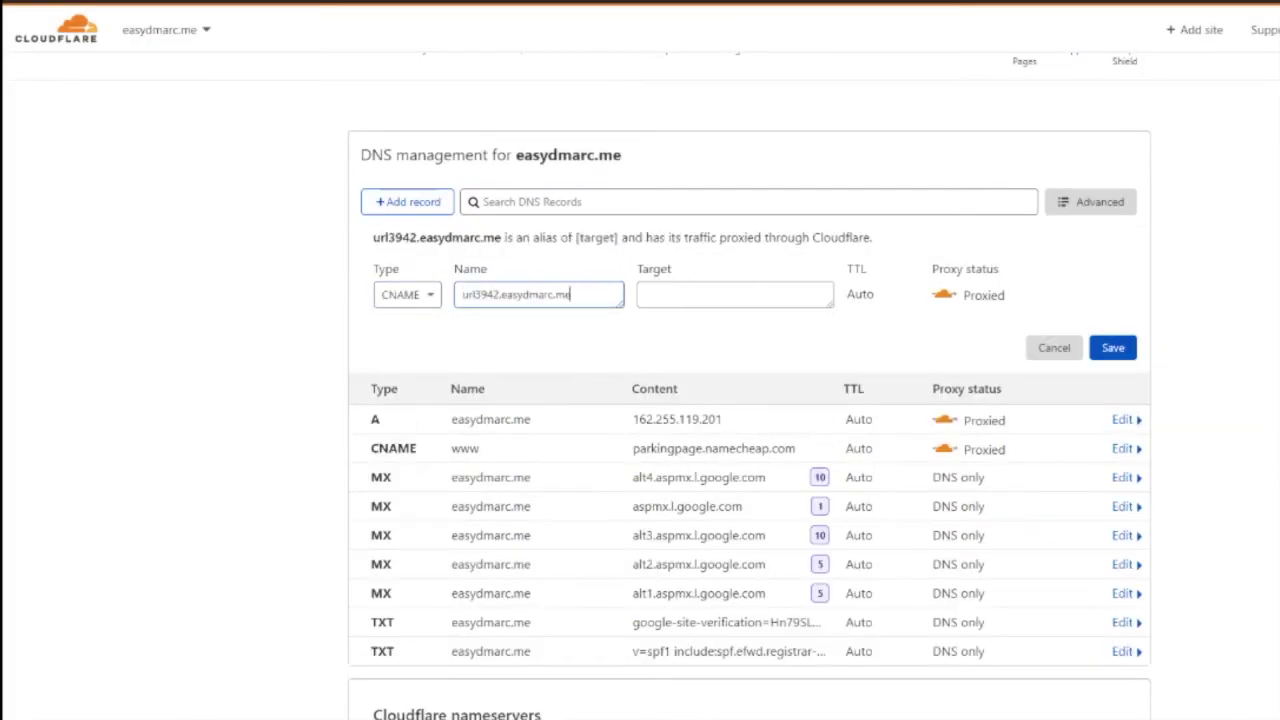
{"action": "left_click", "coordinate": [734, 294]}
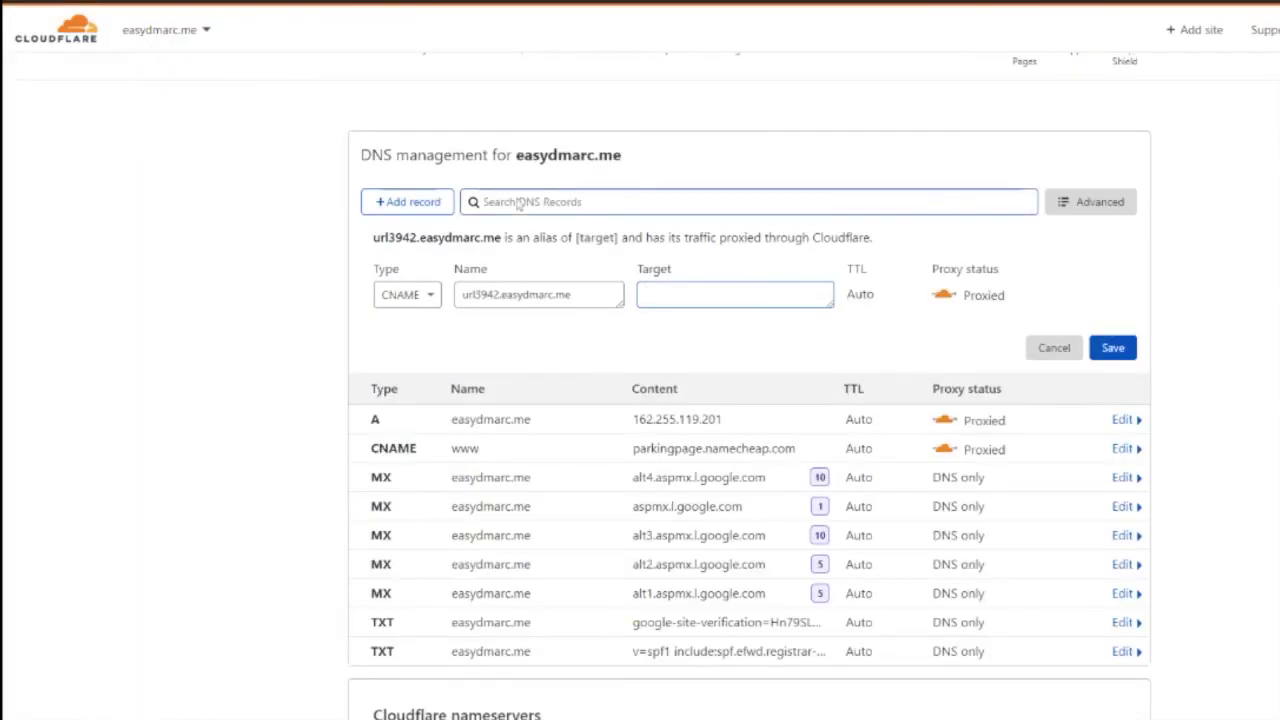
{"action": "key", "text": "ctrl+v"}
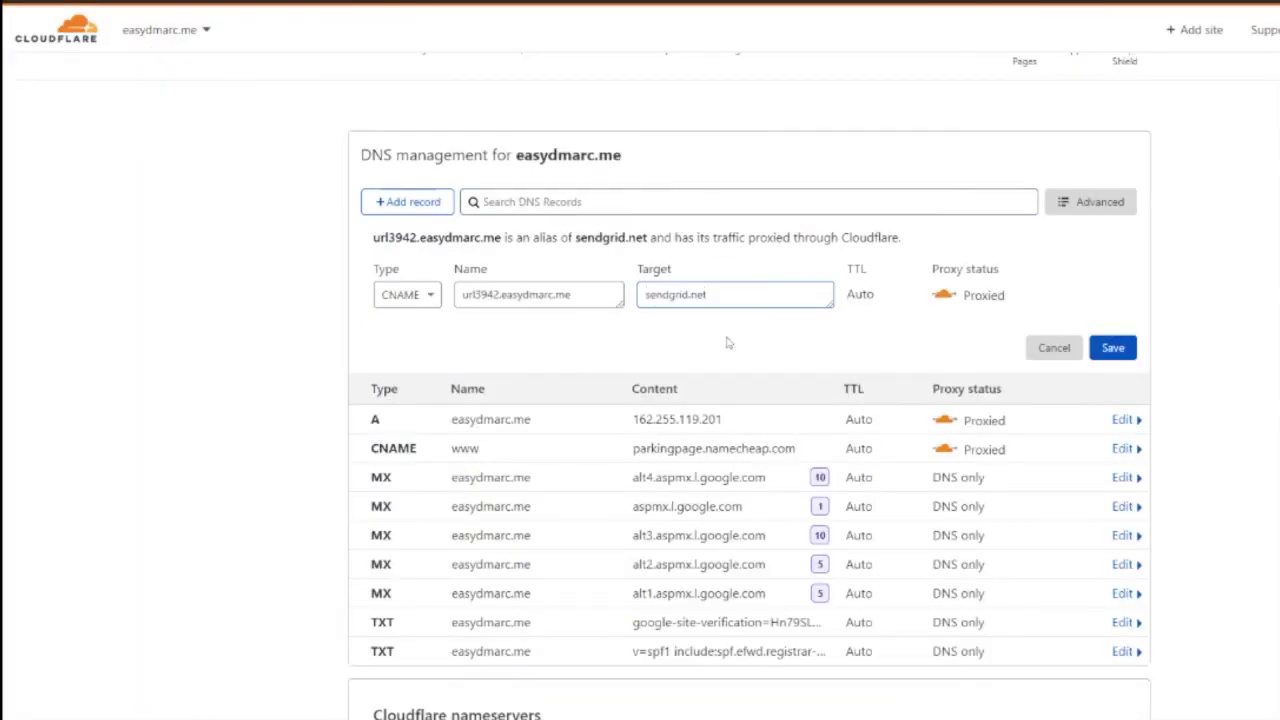
{"action": "left_click", "coordinate": [945, 292]}
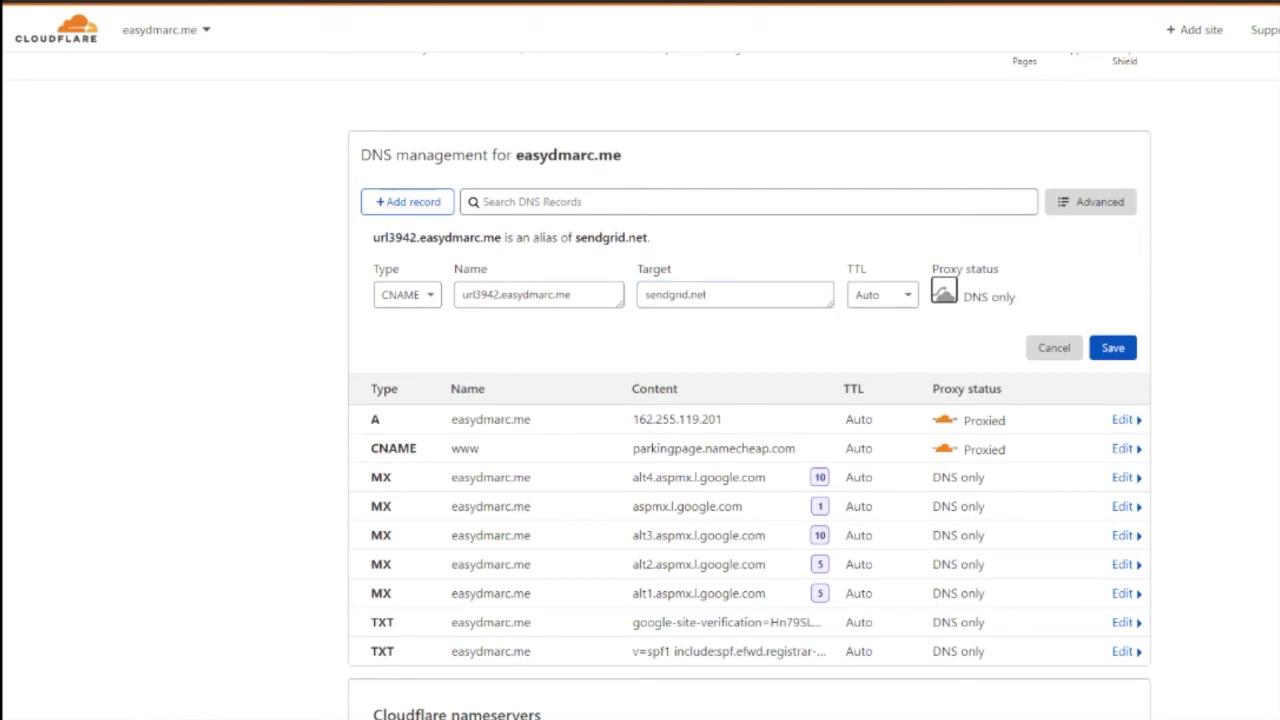
{"action": "left_click", "coordinate": [1113, 347]}
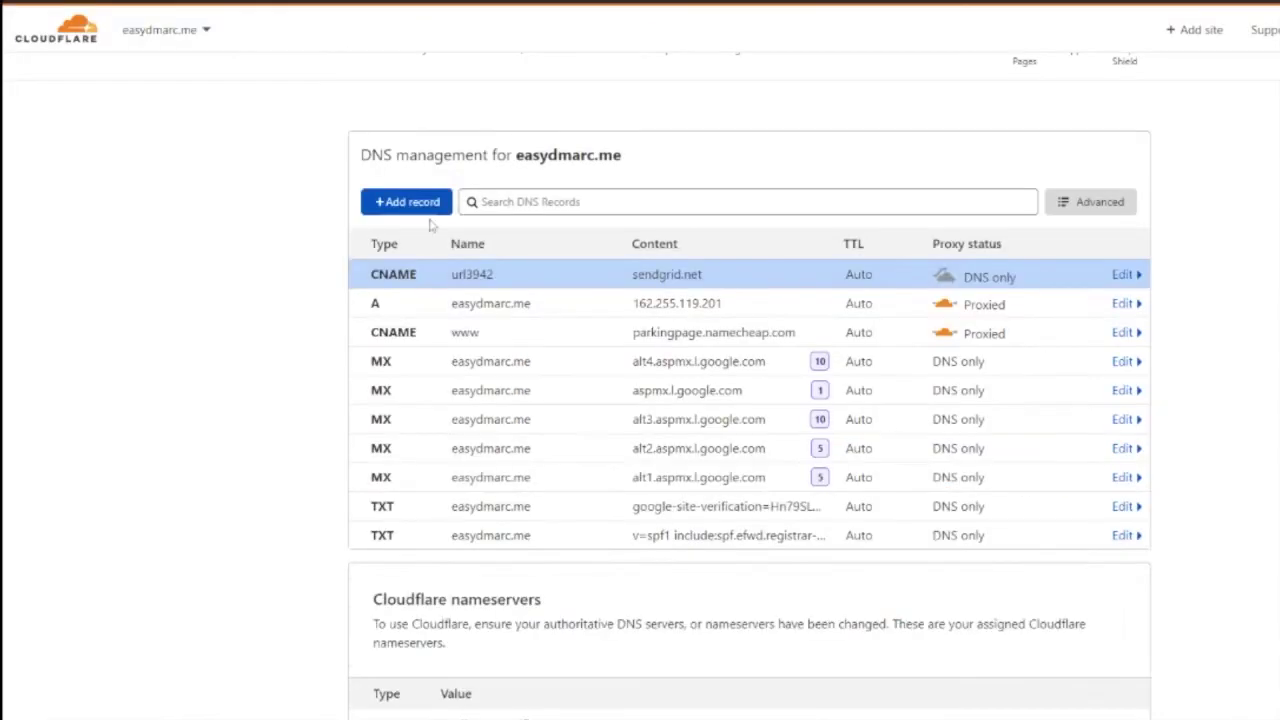
Add a DNS-only CNAME record named 22236635.easydmarc.me with the target sendgrid.net.
{"action": "left_click", "coordinate": [425, 206]}
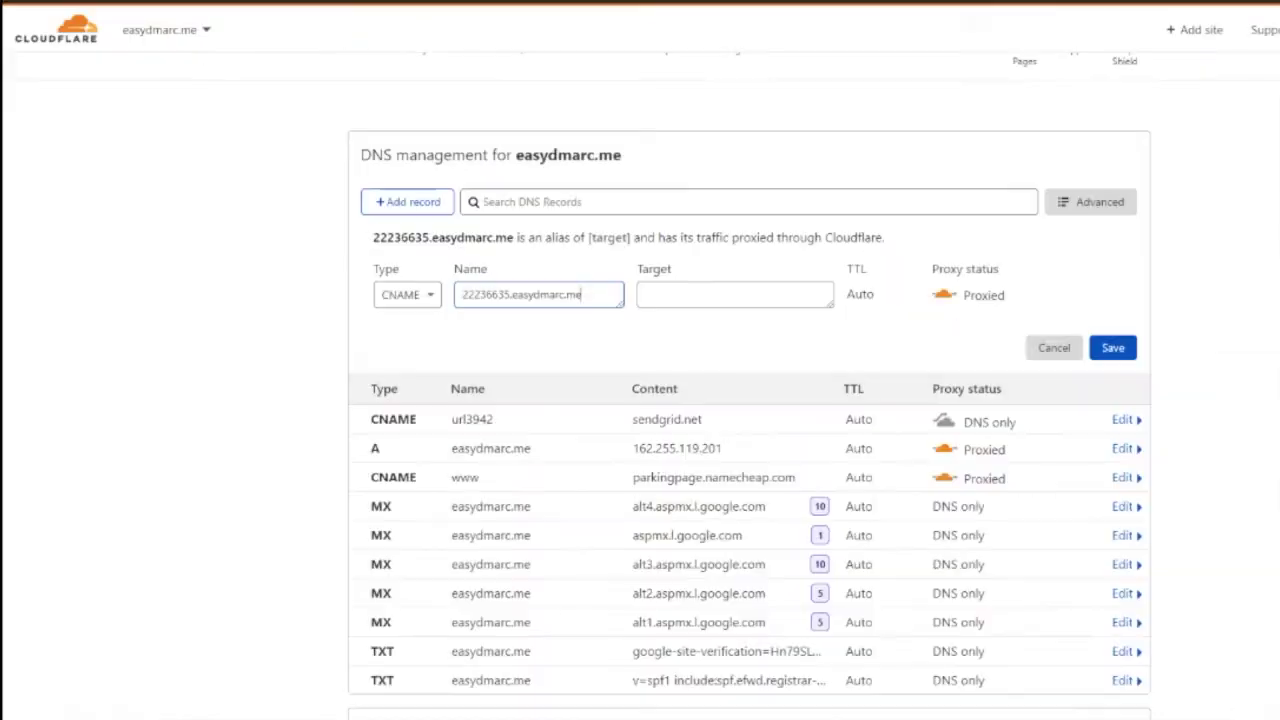
{"action": "left_click", "coordinate": [945, 294]}
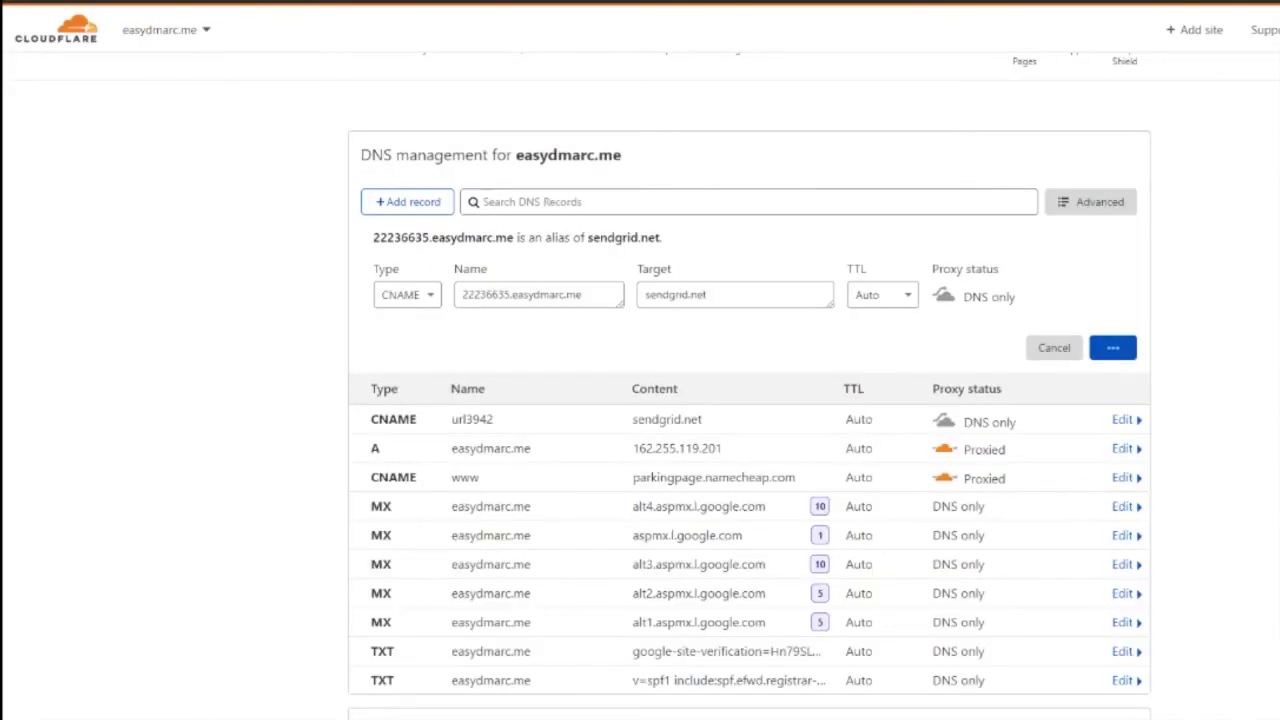
{"action": "left_click", "coordinate": [1113, 347]}
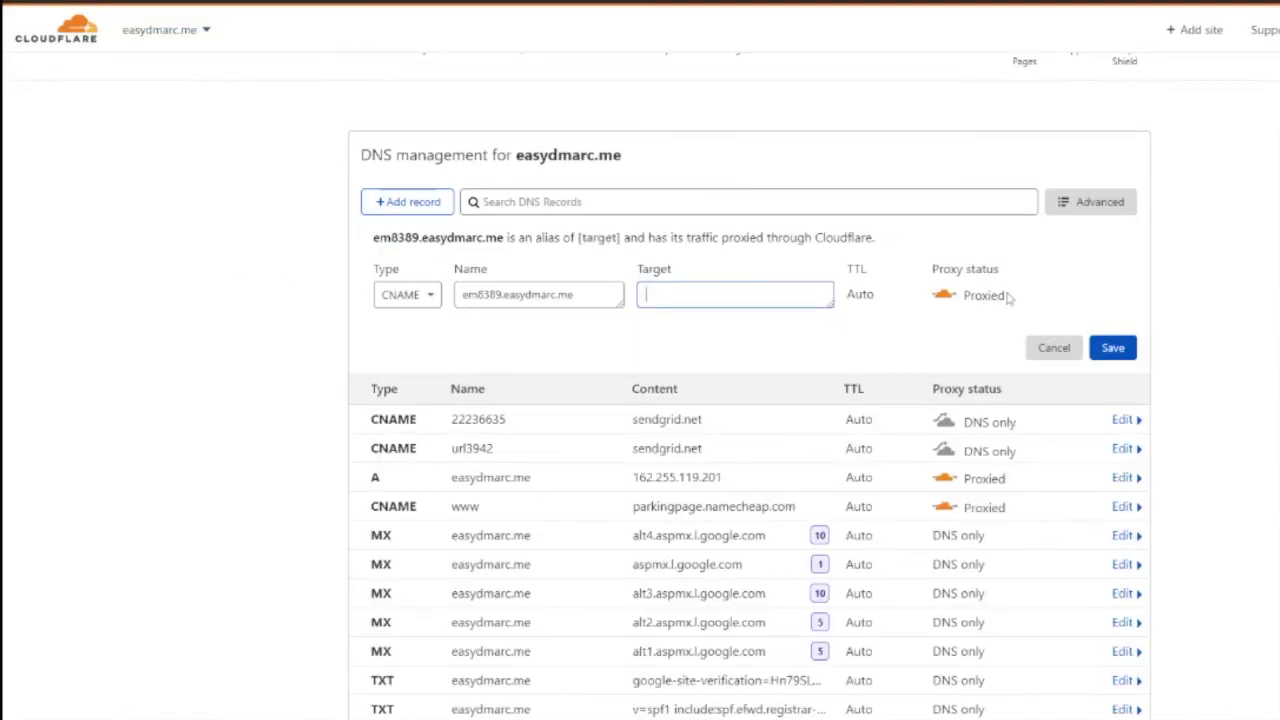
Add DNS-only CNAME records pointing em8389.easydmarc.me to u22236635.wl136.sendgrid.net and s1._domainkey.easydmarc.me to s1.domainkey.u22236635.wl136.sendgrid.net.
{"action": "key", "text": "ctrl+v"}
{"action": "left_click", "coordinate": [945, 294]}
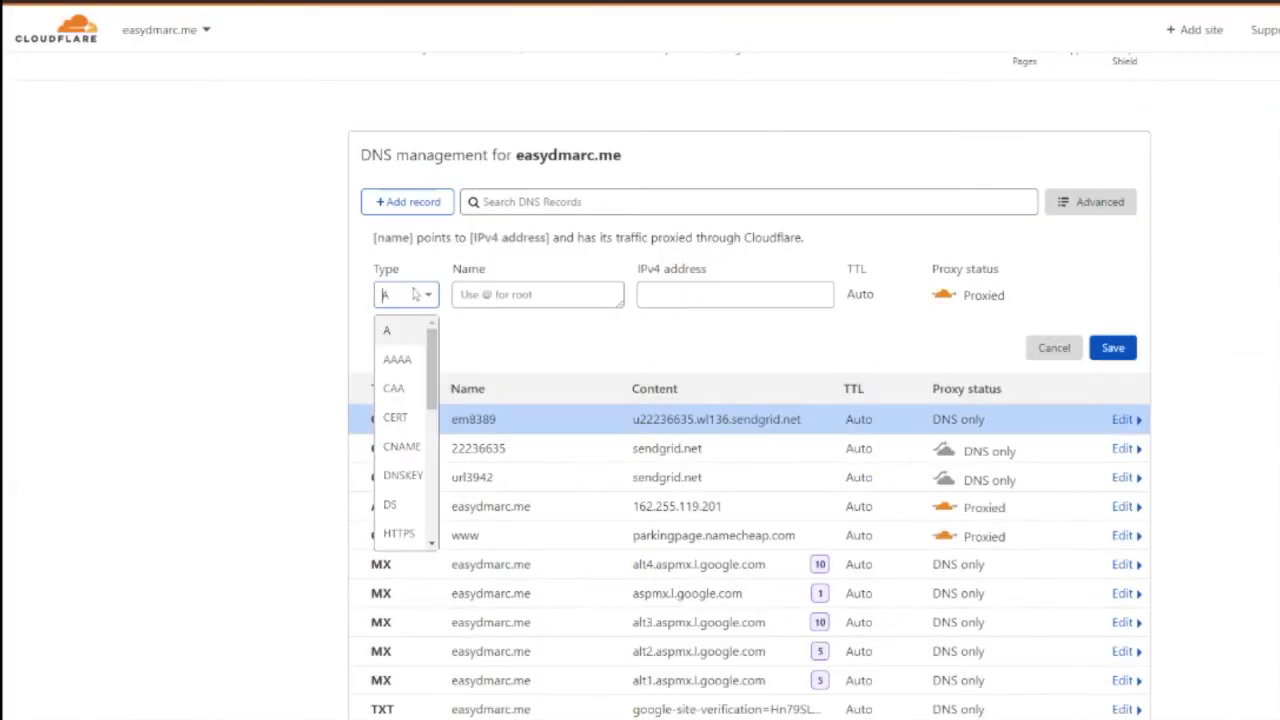
{"action": "left_click", "coordinate": [397, 443]}
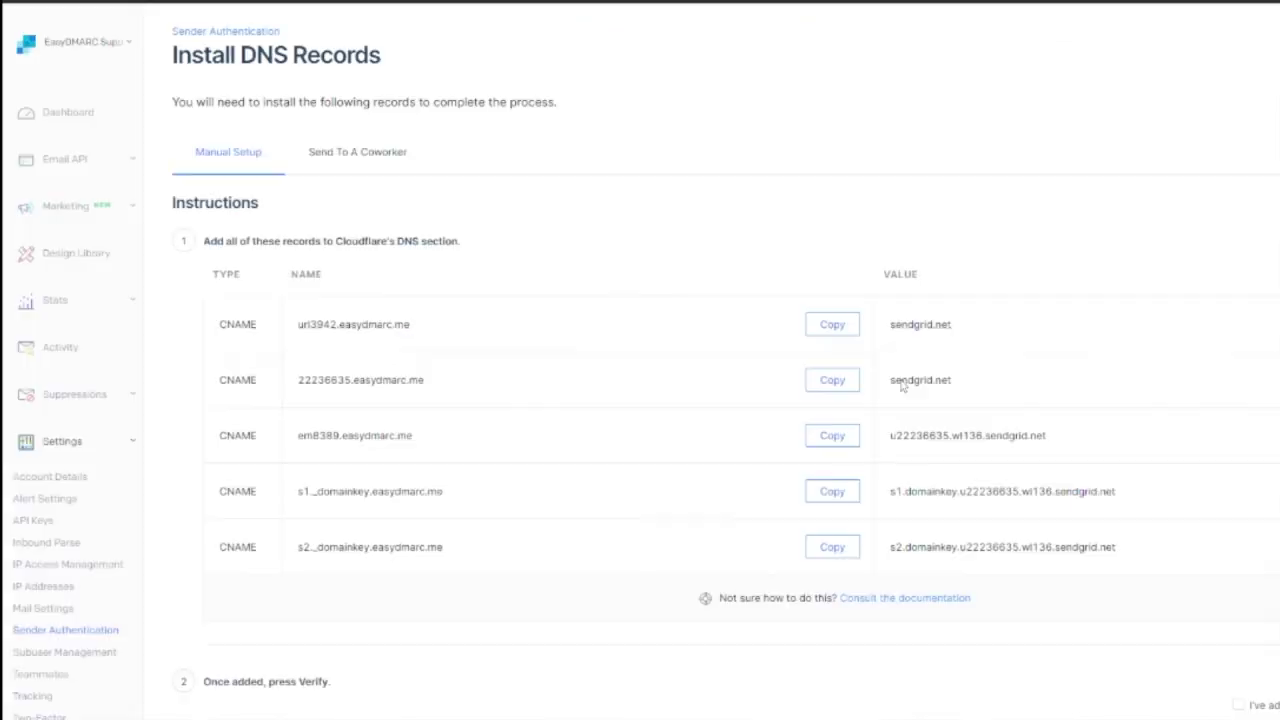
{"action": "key", "text": "ctrl+v"}
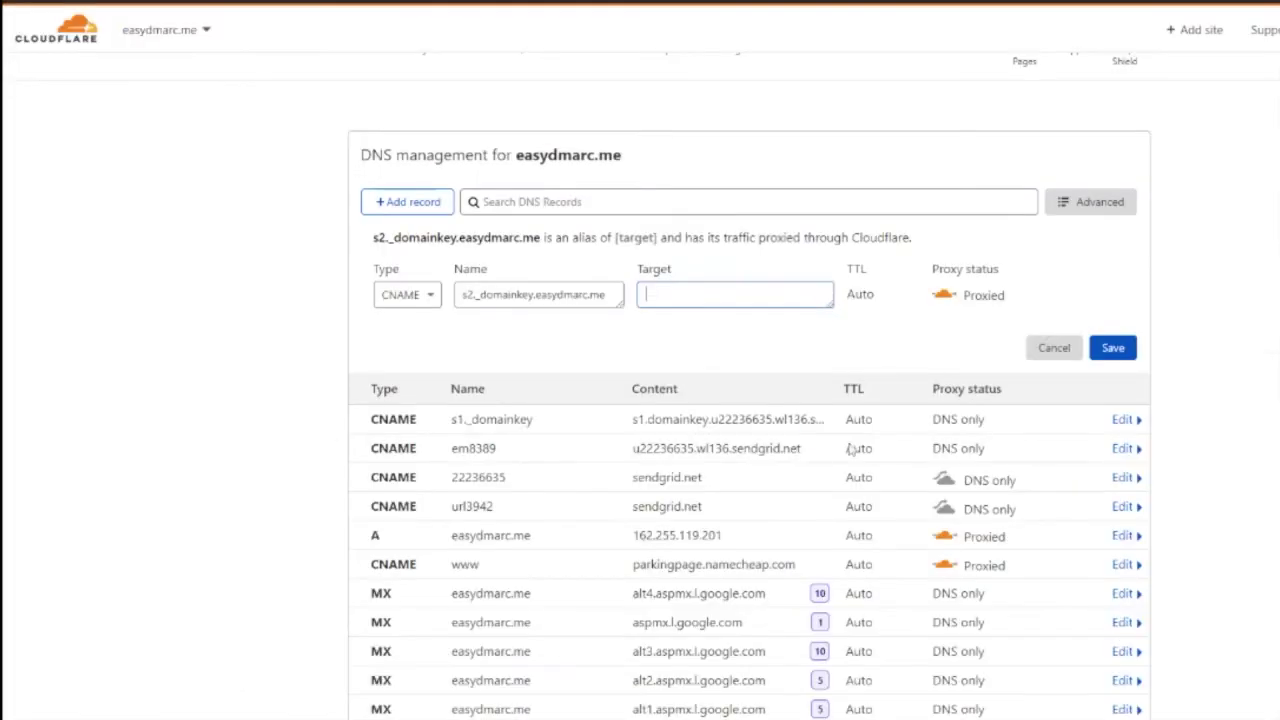
Add a DNS-only CNAME record pointing s2._domainkey.easydmarc.me to s2.domainkey.u22236635.wl136.sendgrid.net, and confirm in SendGrid that the records are added.
{"action": "key", "text": "ctrl+v"}
{"action": "left_click", "coordinate": [945, 294]}
{"action": "left_click", "coordinate": [1113, 347]}
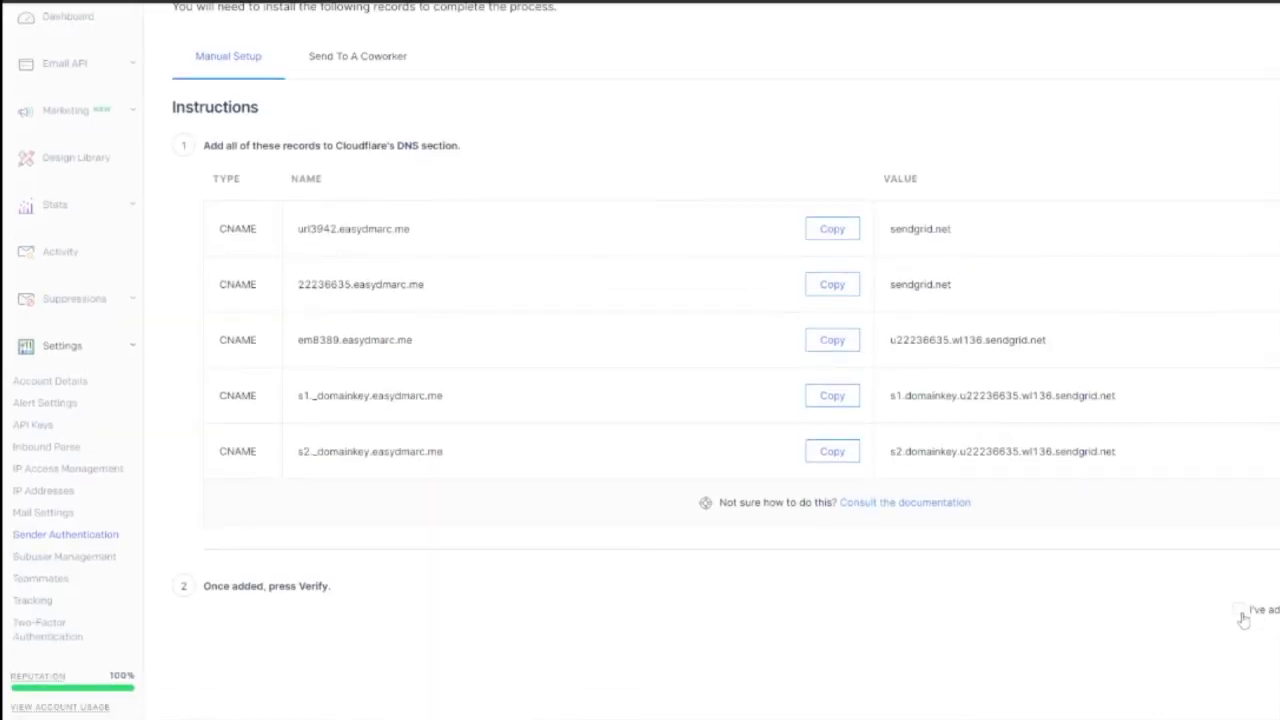
{"action": "left_click", "coordinate": [1240, 612]}
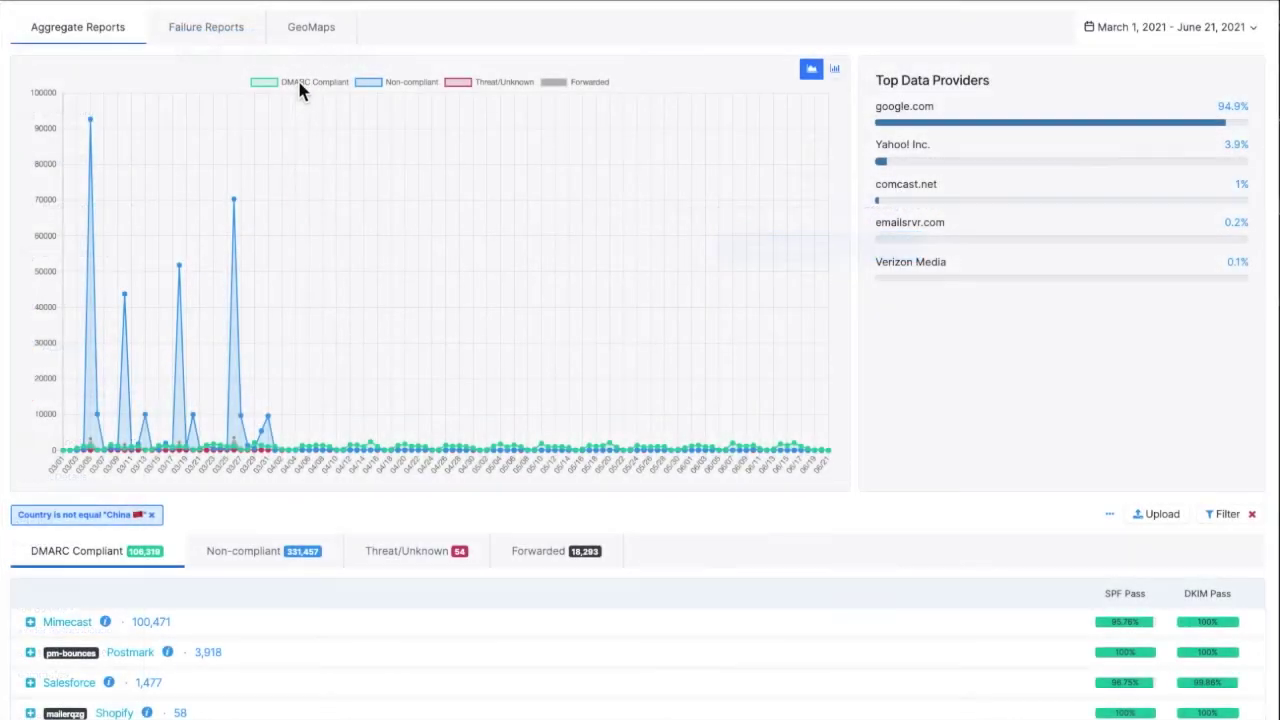
In EasyDMARC's aggregate reports, hide the DMARC Compliant, Non-compliant and Forwarded series so the chart plots only Threat/Unknown.
{"action": "left_click", "coordinate": [343, 84]}
{"action": "left_click", "coordinate": [412, 84]}
{"action": "left_click", "coordinate": [581, 84]}
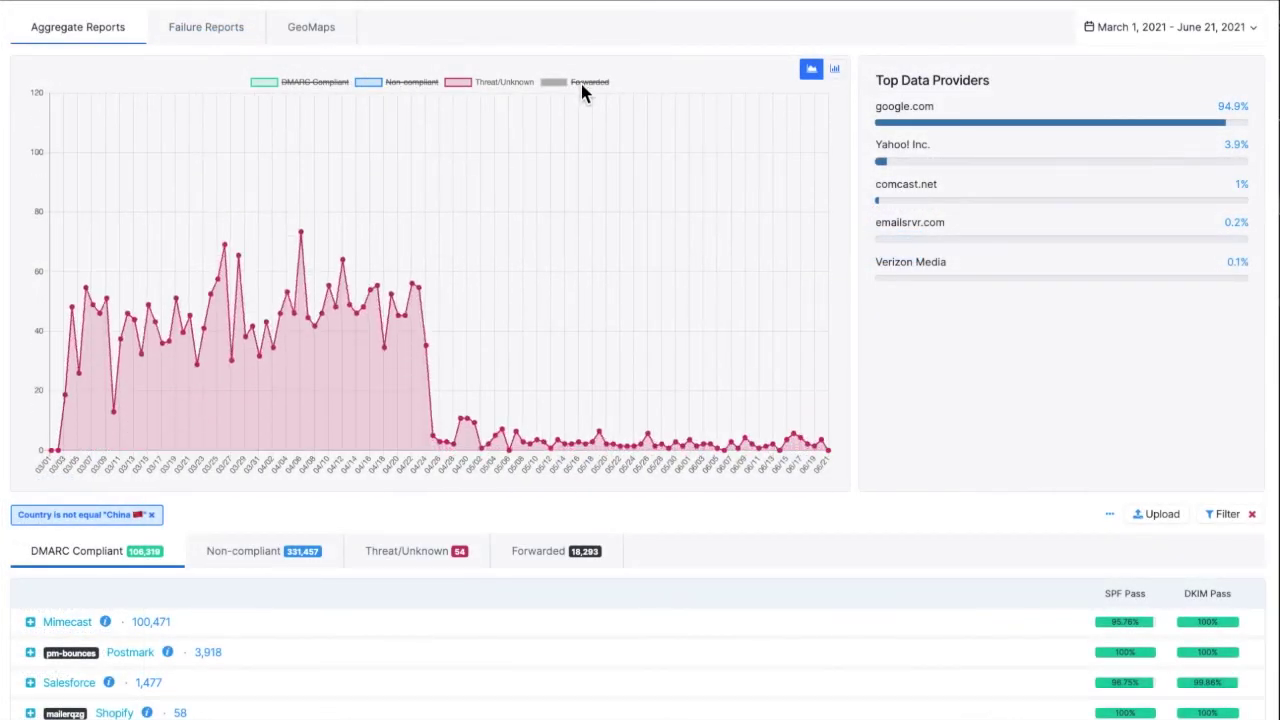
List the Threat/Unknown sources and show 100 entries for the Unknown source.
{"action": "left_click", "coordinate": [406, 551]}
{"action": "scroll", "coordinate": [100, 600], "scroll_direction": "down", "scroll_amount": 3}
{"action": "left_click", "coordinate": [70, 408]}
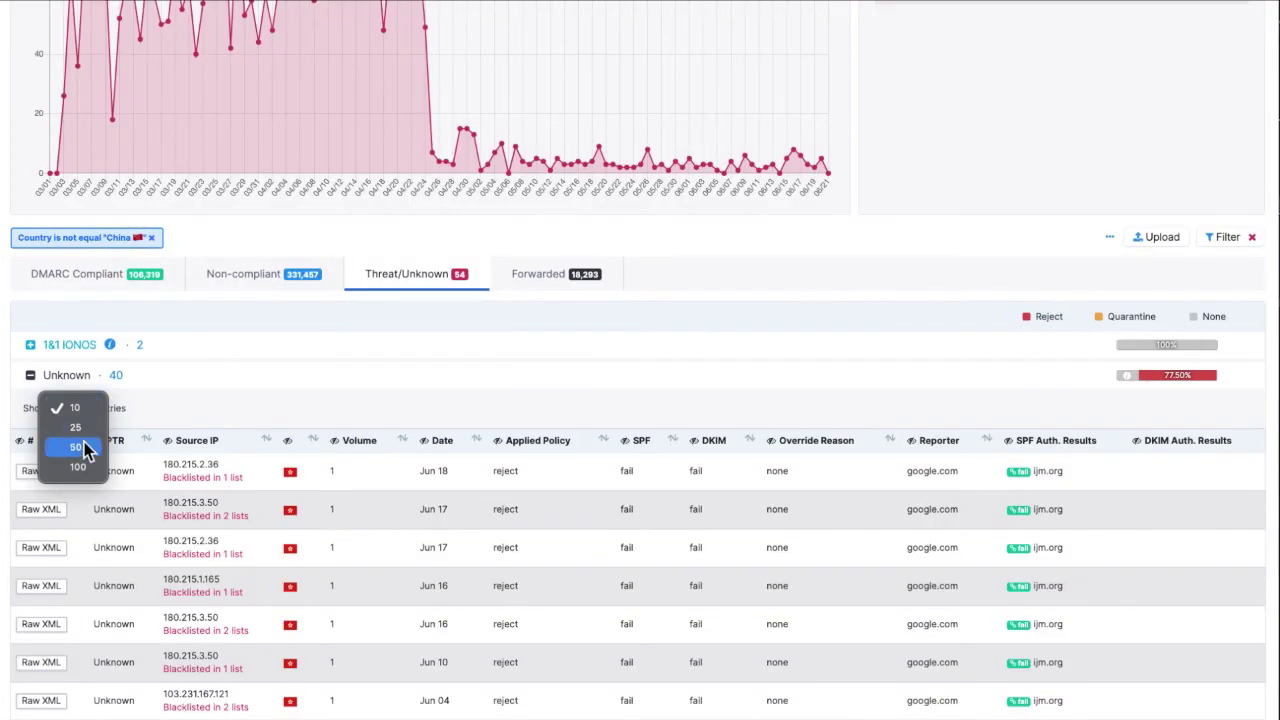
{"action": "left_click", "coordinate": [86, 449]}
Examine the source IPs, blacklist entries and applied DMARC policies in the Unknown source's records.
{"action": "scroll", "coordinate": [405, 539], "scroll_direction": "down", "scroll_amount": 3}
{"action": "scroll", "coordinate": [407, 550], "scroll_direction": "down", "scroll_amount": 3}
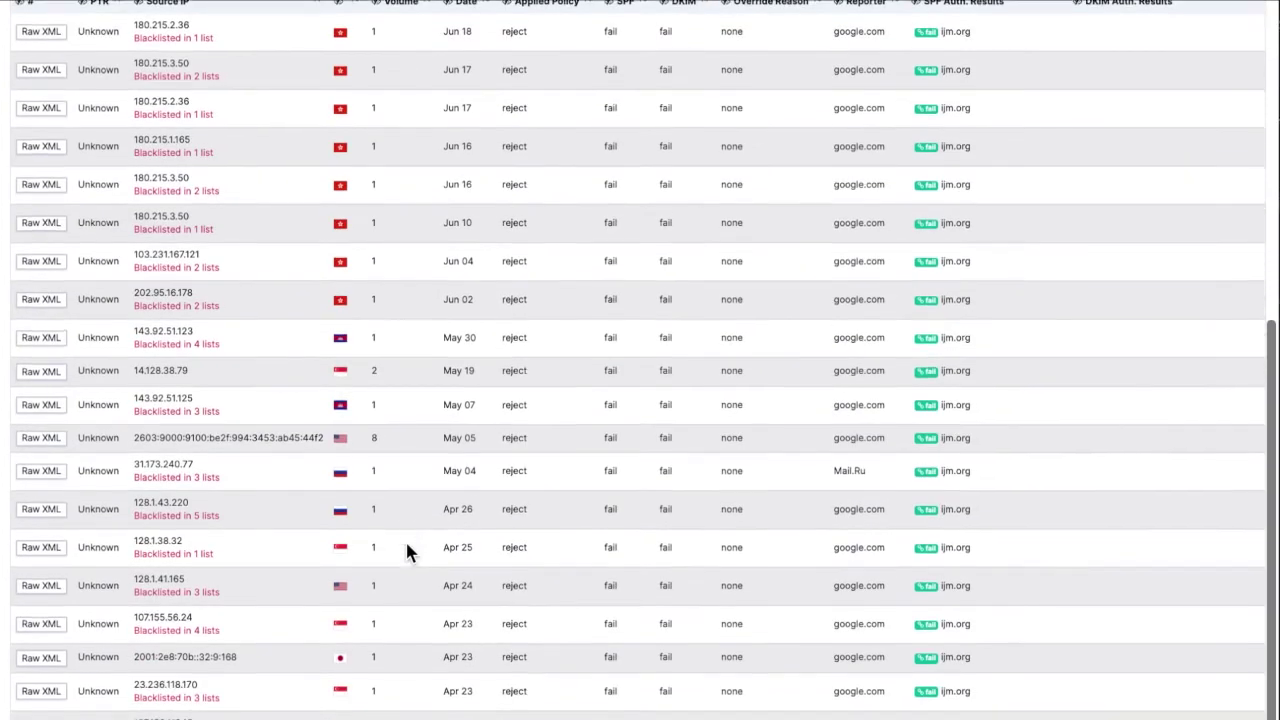
{"action": "scroll", "coordinate": [407, 551], "scroll_direction": "down", "scroll_amount": 1}
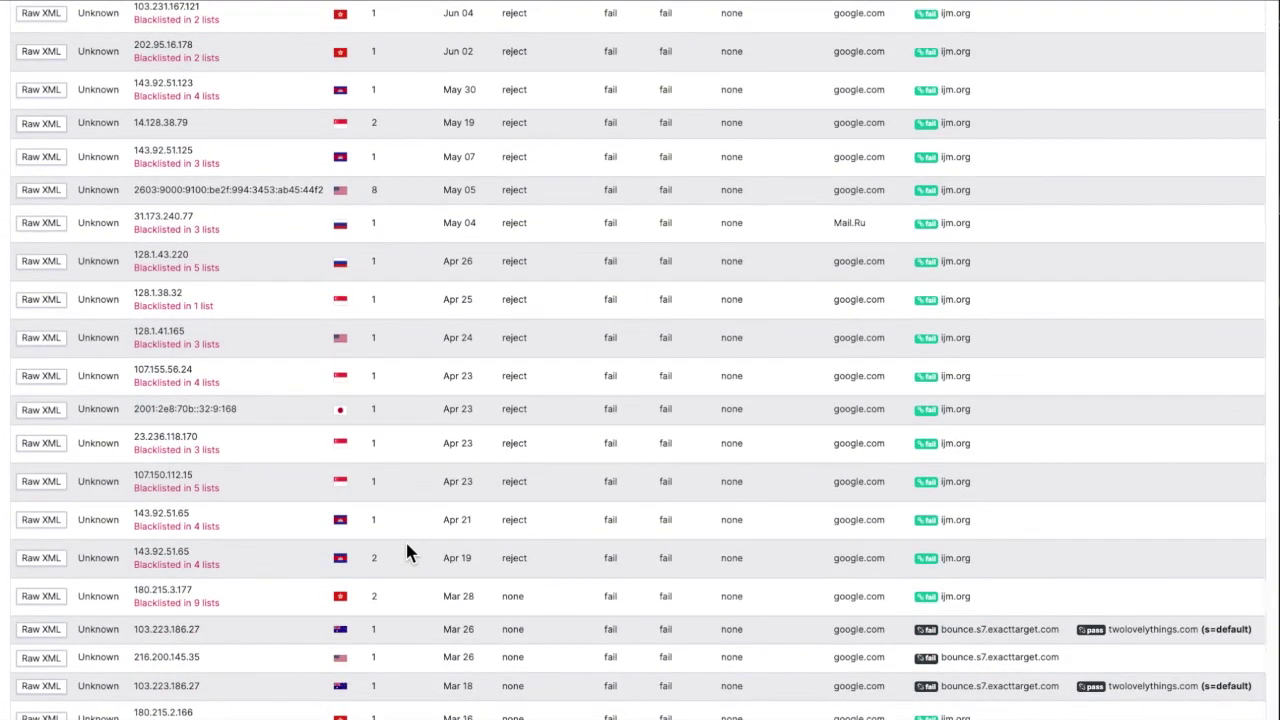
{"action": "scroll", "coordinate": [407, 551], "scroll_direction": "up", "scroll_amount": 4}
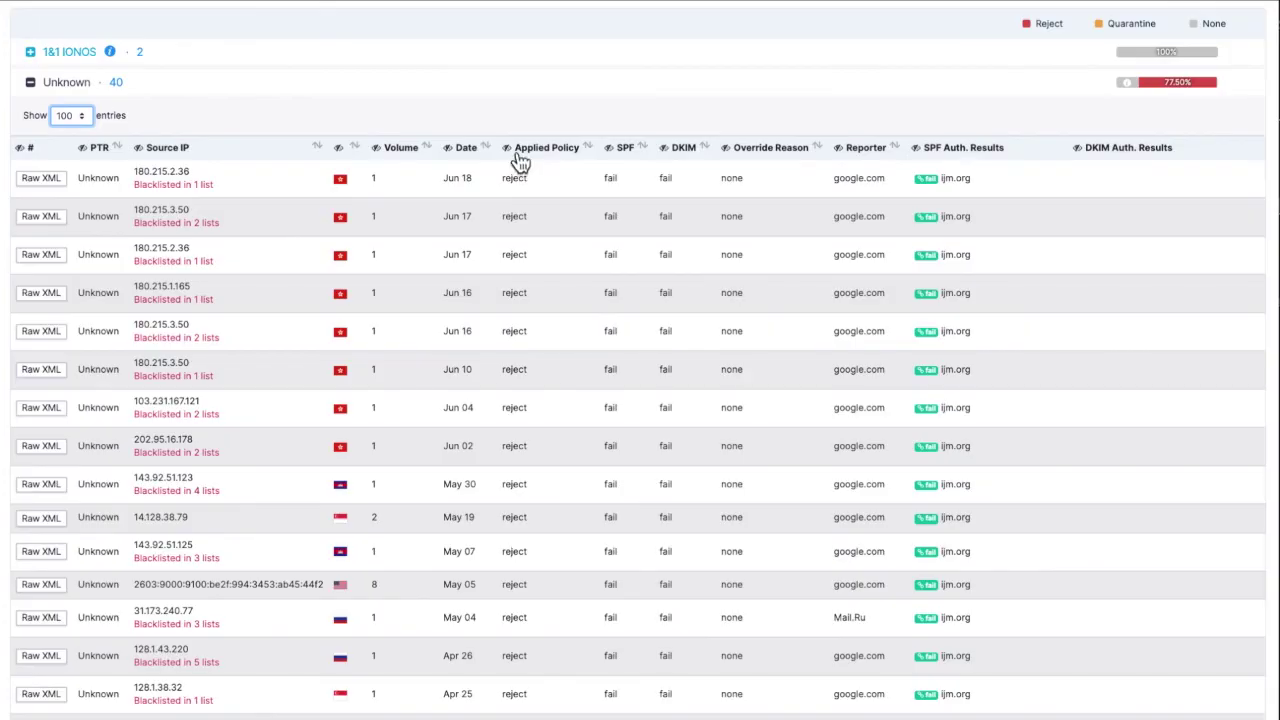
{"action": "left_click", "coordinate": [514, 178]}
{"action": "double_click", "coordinate": [516, 292]}
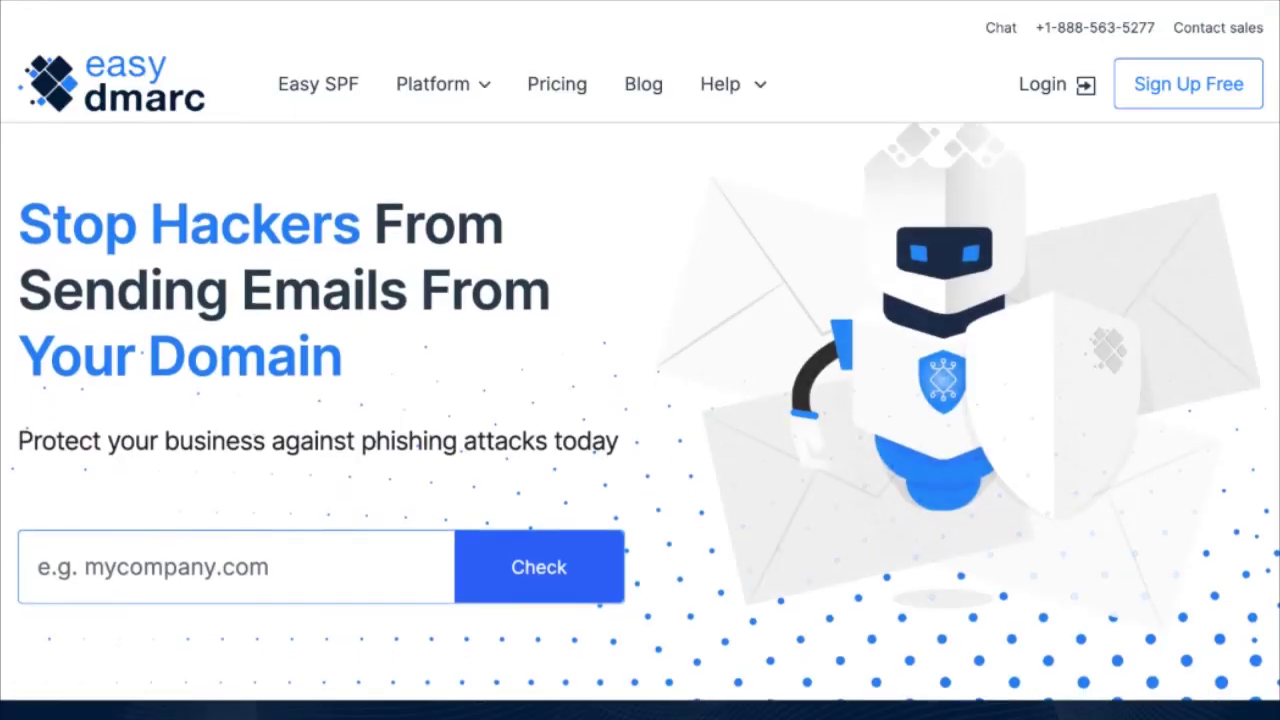
{"action": "scroll", "coordinate": [640, 400], "scroll_direction": "down", "scroll_amount": 5}
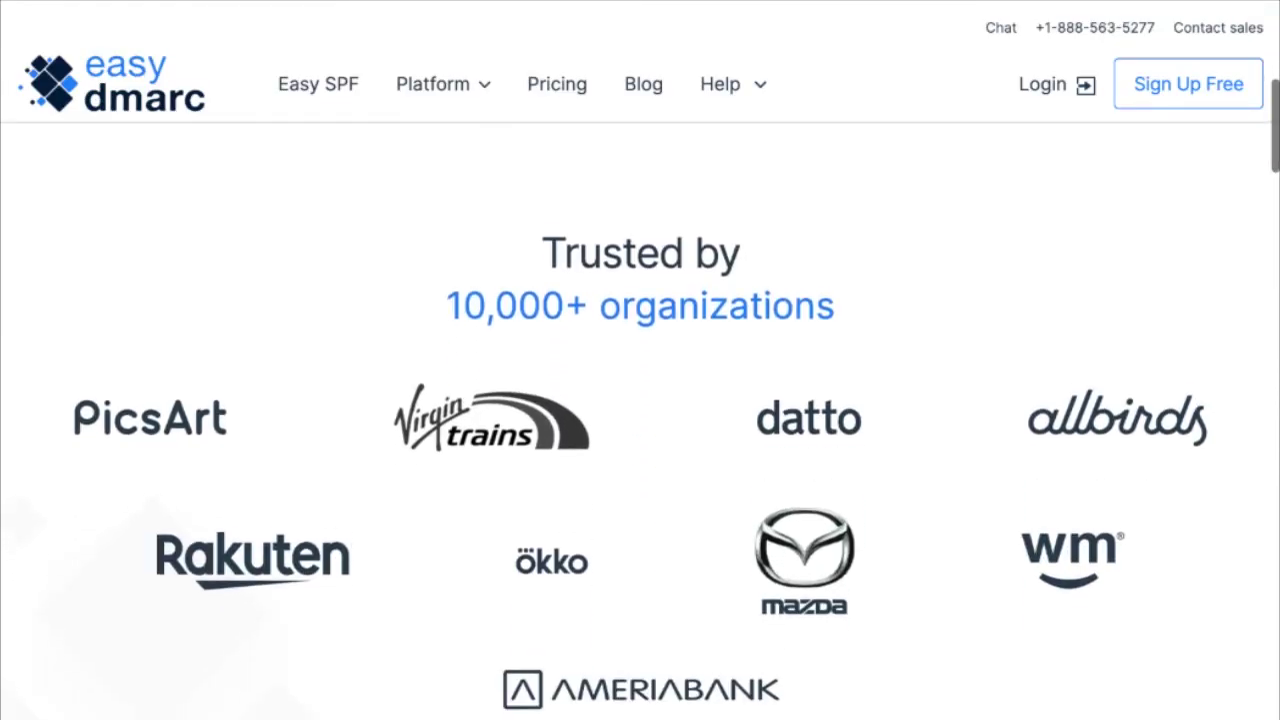